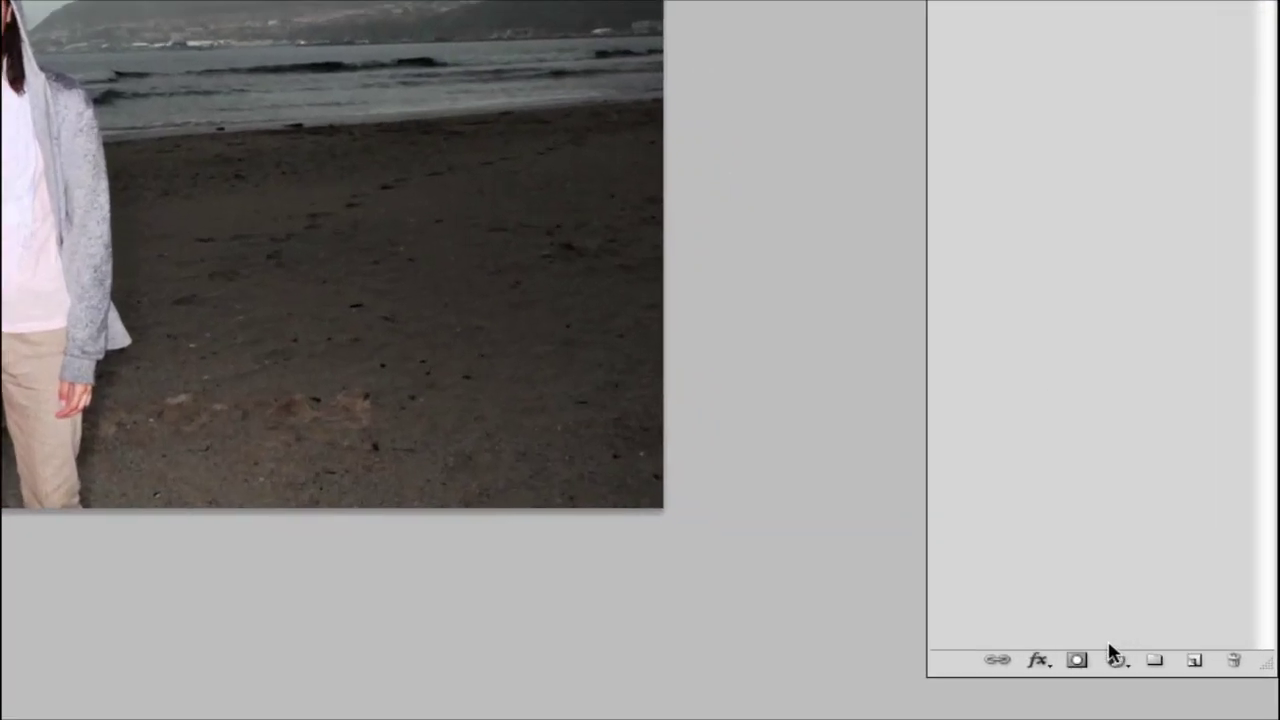
Hold the adjustment-layer icon at the bottom of the Layers panel to list fill and adjustment types
{"action": "left_click_drag", "start_coordinate": [1116, 662], "coordinate": [1000, 442]}
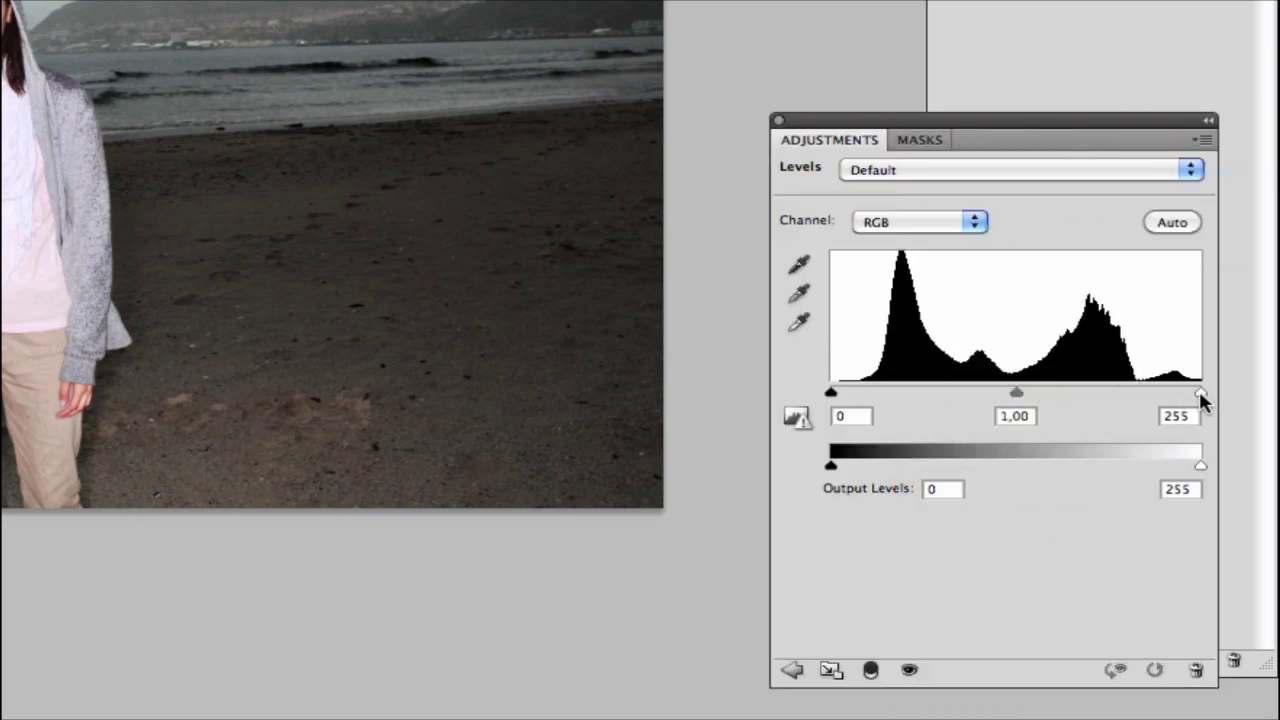
Set the Levels adjustment to white input 237 and midtone 0.43, then close its panel
{"action": "left_click_drag", "start_coordinate": [1200, 394], "coordinate": [1174, 392]}
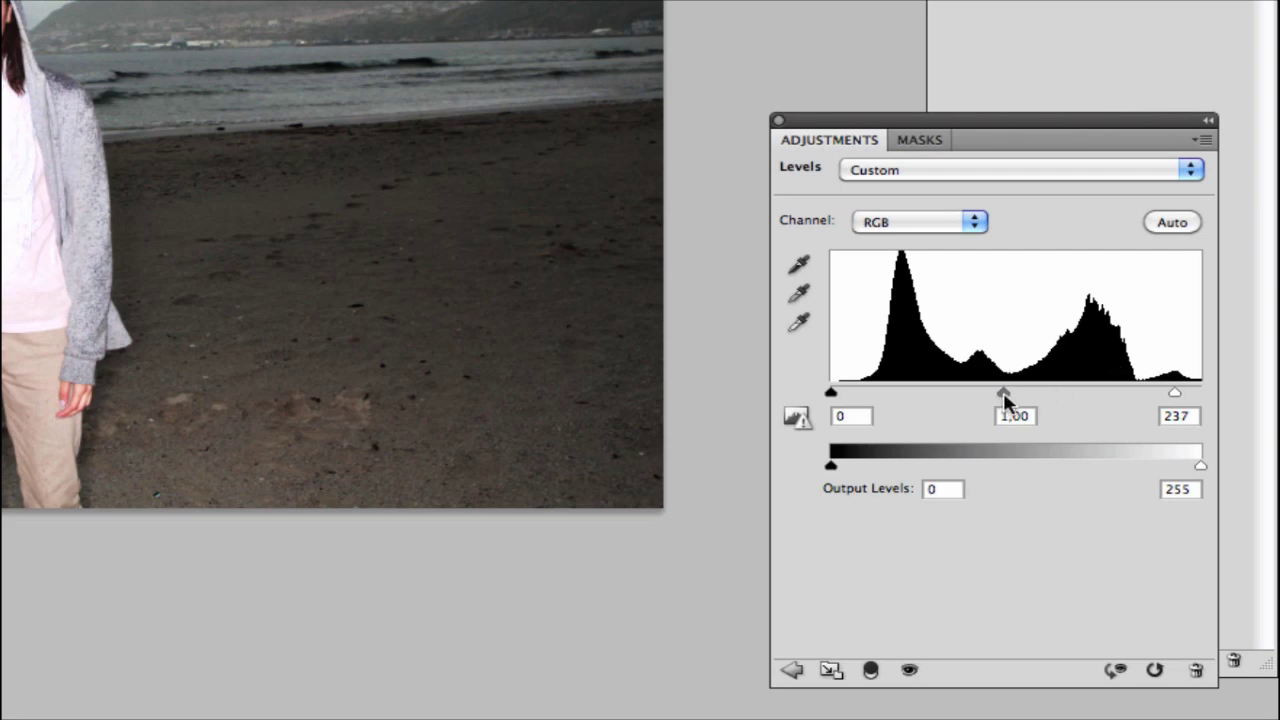
{"action": "left_click_drag", "start_coordinate": [1003, 394], "coordinate": [1088, 397]}
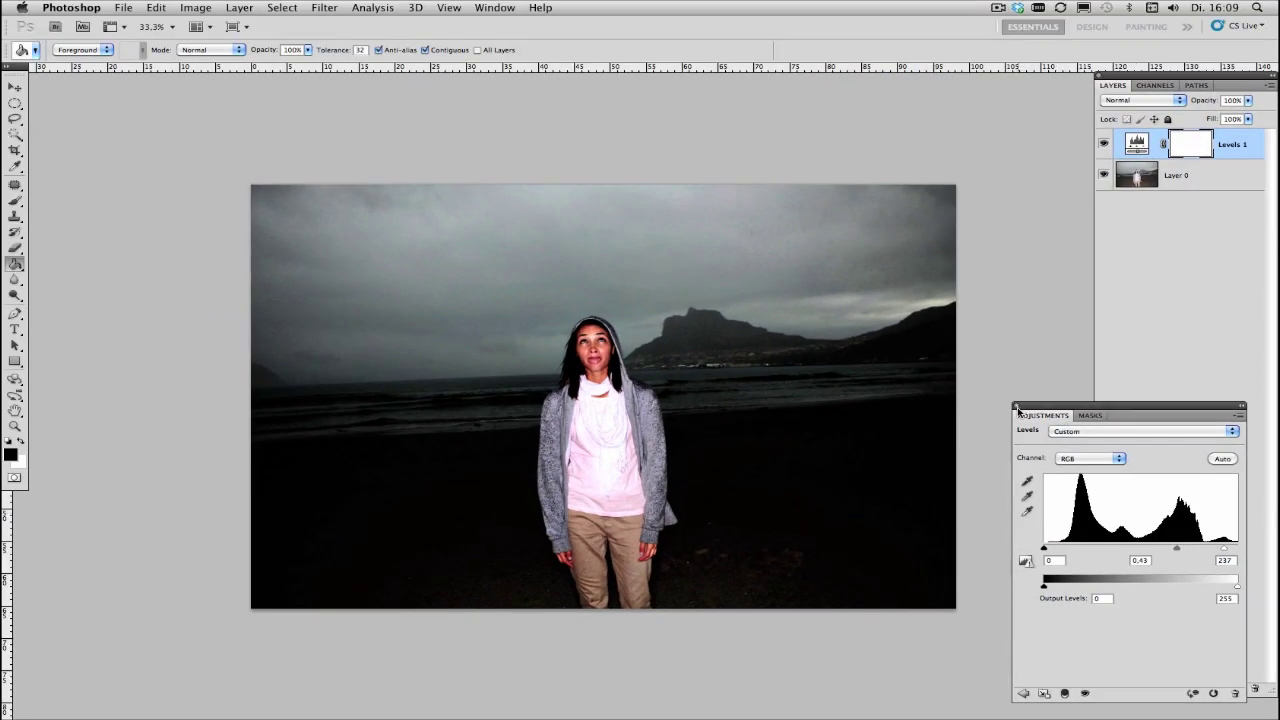
{"action": "left_click", "coordinate": [1017, 409]}
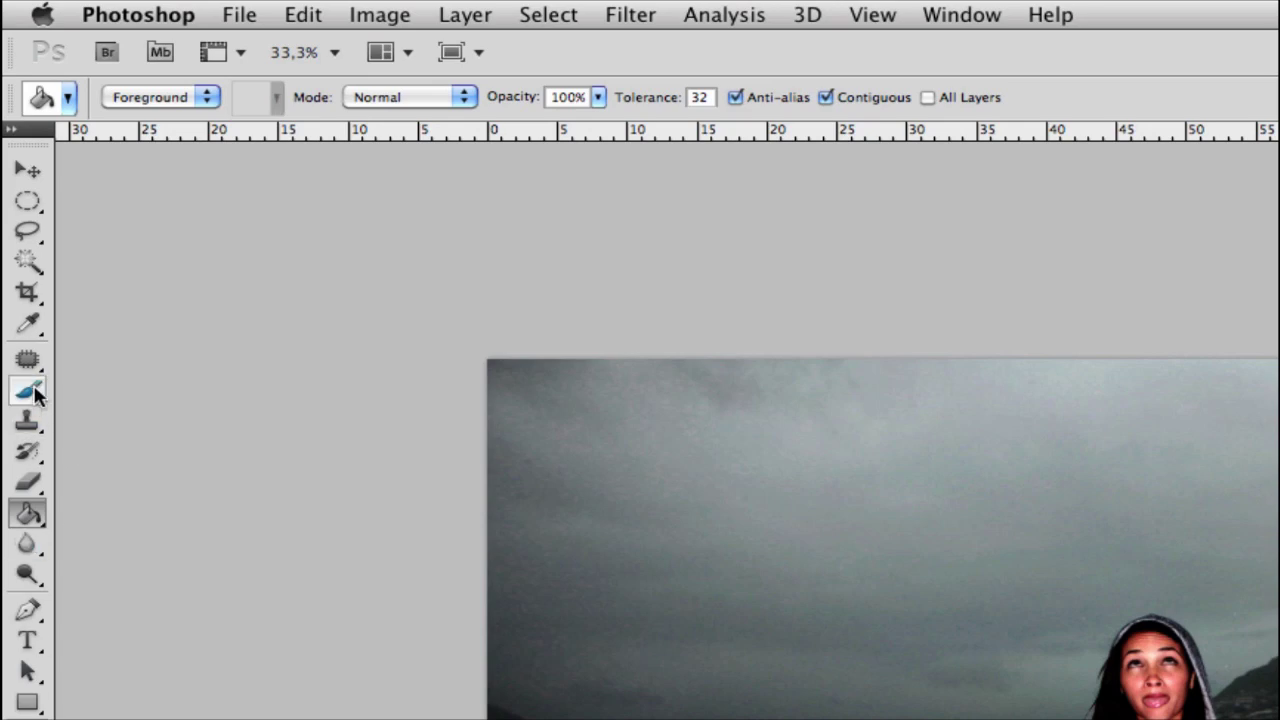
Paint black with a large soft brush on the Levels 1 mask over the beach around the woman
{"action": "left_click_drag", "start_coordinate": [35, 394], "coordinate": [125, 384]}
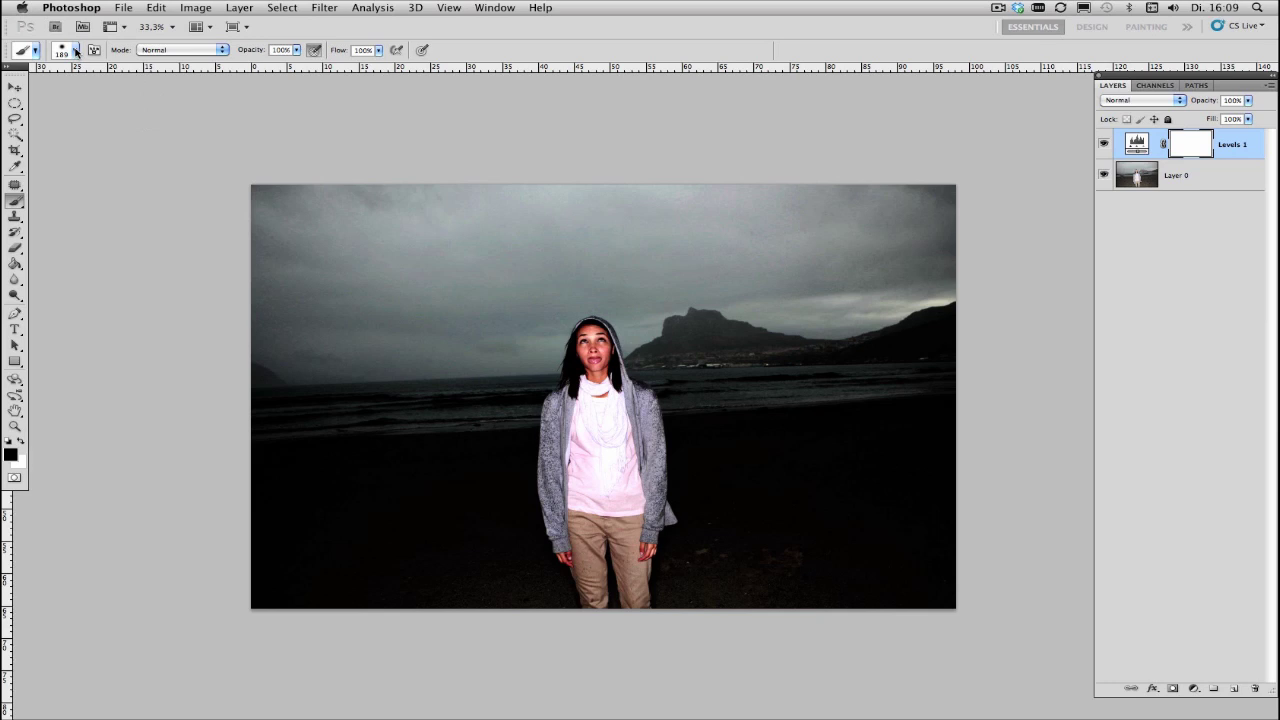
{"action": "left_click", "coordinate": [76, 51]}
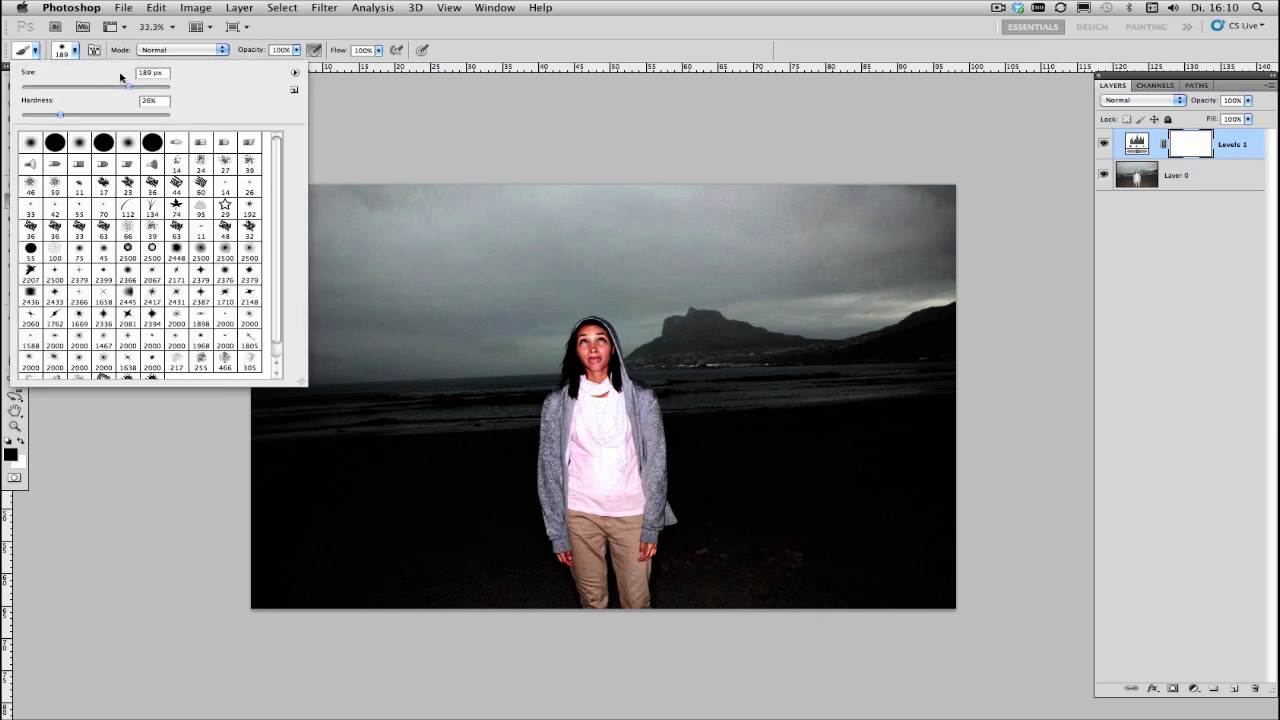
{"action": "left_click_drag", "start_coordinate": [129, 88], "coordinate": [152, 89]}
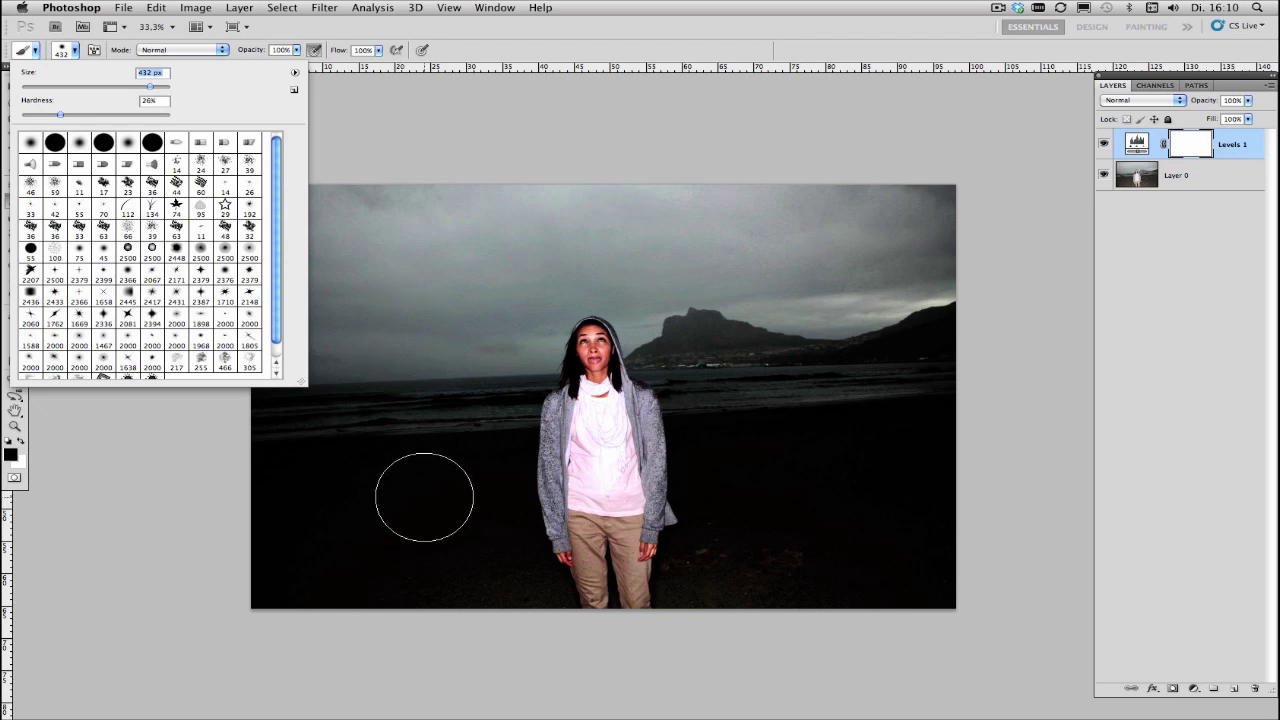
{"action": "left_click_drag", "start_coordinate": [148, 90], "coordinate": [145, 89]}
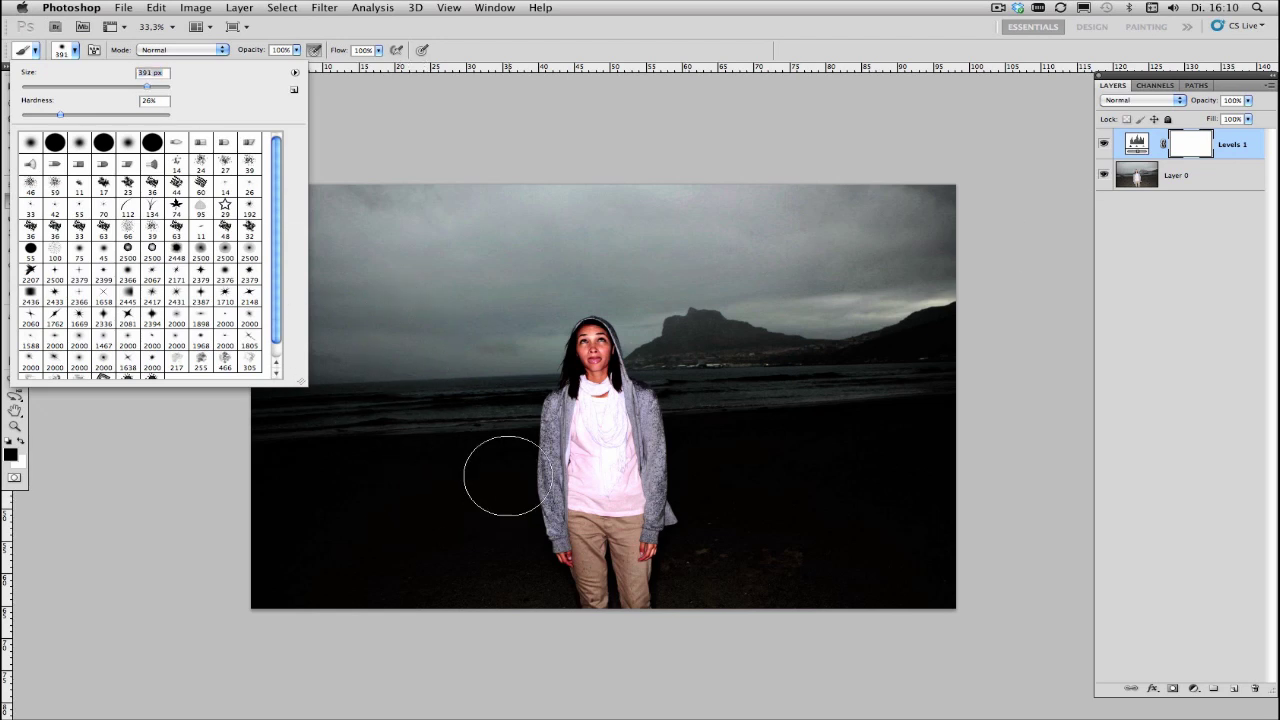
{"action": "mouse_move", "coordinate": [500, 477]}
{"action": "left_mouse_down"}
{"action": "mouse_move", "coordinate": [714, 438]}
{"action": "mouse_move", "coordinate": [624, 428]}
{"action": "mouse_move", "coordinate": [968, 391]}
{"action": "mouse_move", "coordinate": [829, 397]}
{"action": "mouse_move", "coordinate": [970, 347]}
{"action": "mouse_move", "coordinate": [858, 393]}
{"action": "mouse_move", "coordinate": [737, 411]}
{"action": "mouse_move", "coordinate": [991, 414]}
{"action": "mouse_move", "coordinate": [889, 432]}
{"action": "mouse_move", "coordinate": [620, 442]}
{"action": "mouse_move", "coordinate": [549, 431]}
{"action": "mouse_move", "coordinate": [505, 402]}
{"action": "mouse_move", "coordinate": [534, 432]}
{"action": "mouse_move", "coordinate": [558, 420]}
{"action": "mouse_move", "coordinate": [258, 443]}
{"action": "mouse_move", "coordinate": [502, 450]}
{"action": "mouse_move", "coordinate": [686, 431]}
{"action": "mouse_move", "coordinate": [670, 419]}
{"action": "mouse_move", "coordinate": [270, 462]}
{"action": "left_mouse_up"}
{"action": "mouse_move", "coordinate": [805, 432]}
{"action": "left_mouse_down"}
{"action": "mouse_move", "coordinate": [923, 506]}
{"action": "mouse_move", "coordinate": [786, 557]}
{"action": "mouse_move", "coordinate": [423, 591]}
{"action": "mouse_move", "coordinate": [558, 513]}
{"action": "mouse_move", "coordinate": [257, 557]}
{"action": "left_mouse_up"}
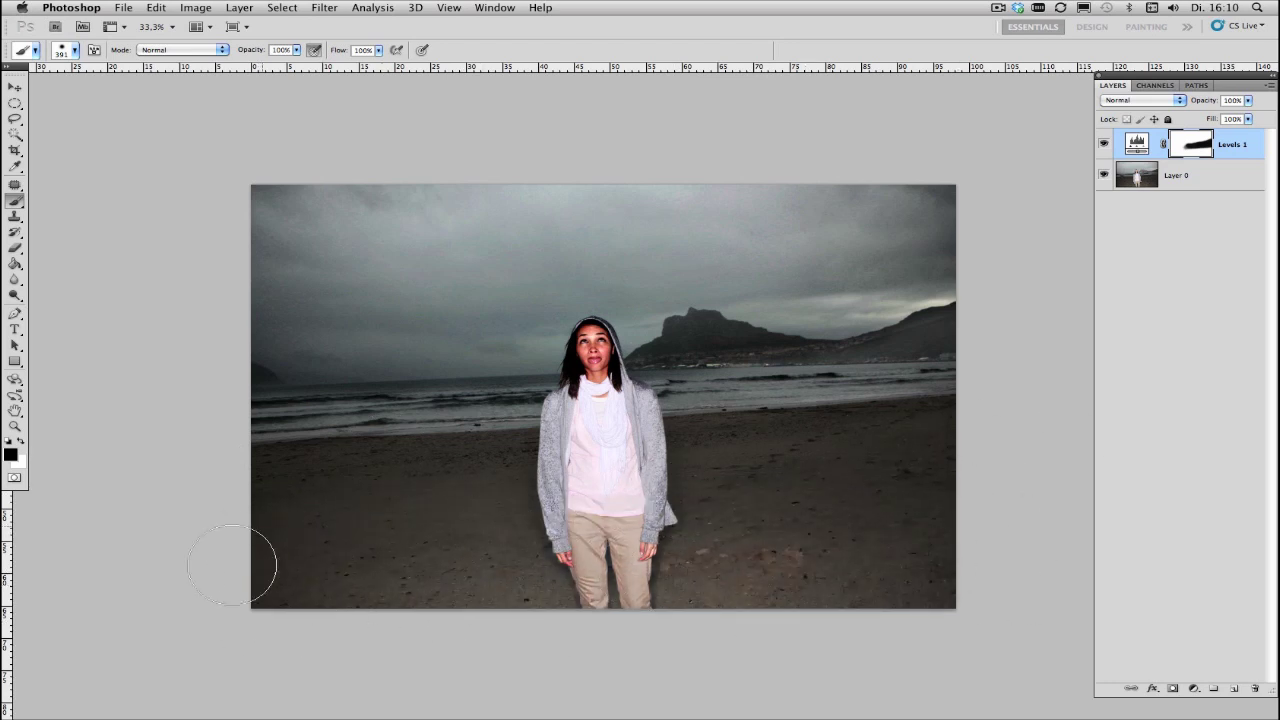
{"action": "mouse_move", "coordinate": [934, 487]}
{"action": "left_mouse_down"}
{"action": "mouse_move", "coordinate": [869, 421]}
{"action": "mouse_move", "coordinate": [579, 462]}
{"action": "mouse_move", "coordinate": [643, 313]}
{"action": "left_mouse_up"}
Shrink the brush to about 195 px, unmask the woman's face, and hide Levels 1 to compare
{"action": "left_click", "coordinate": [74, 54]}
{"action": "left_click_drag", "start_coordinate": [145, 88], "coordinate": [130, 91]}
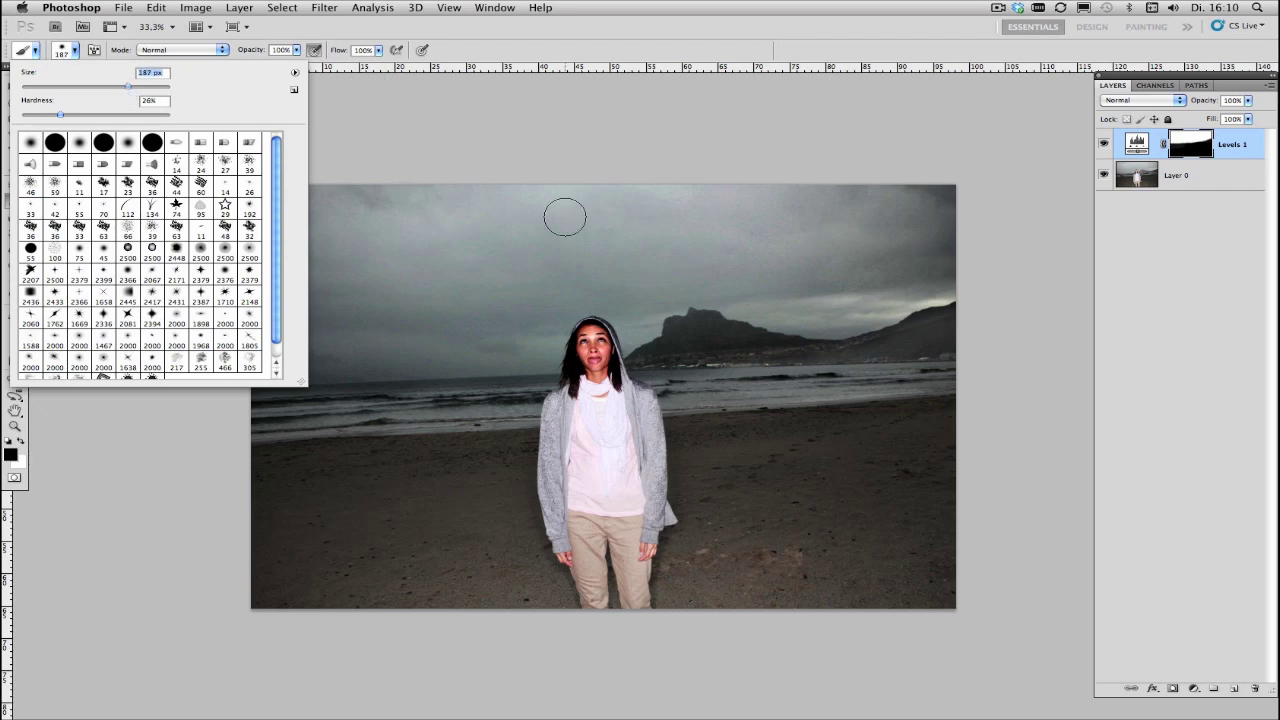
{"action": "left_click", "coordinate": [591, 348]}
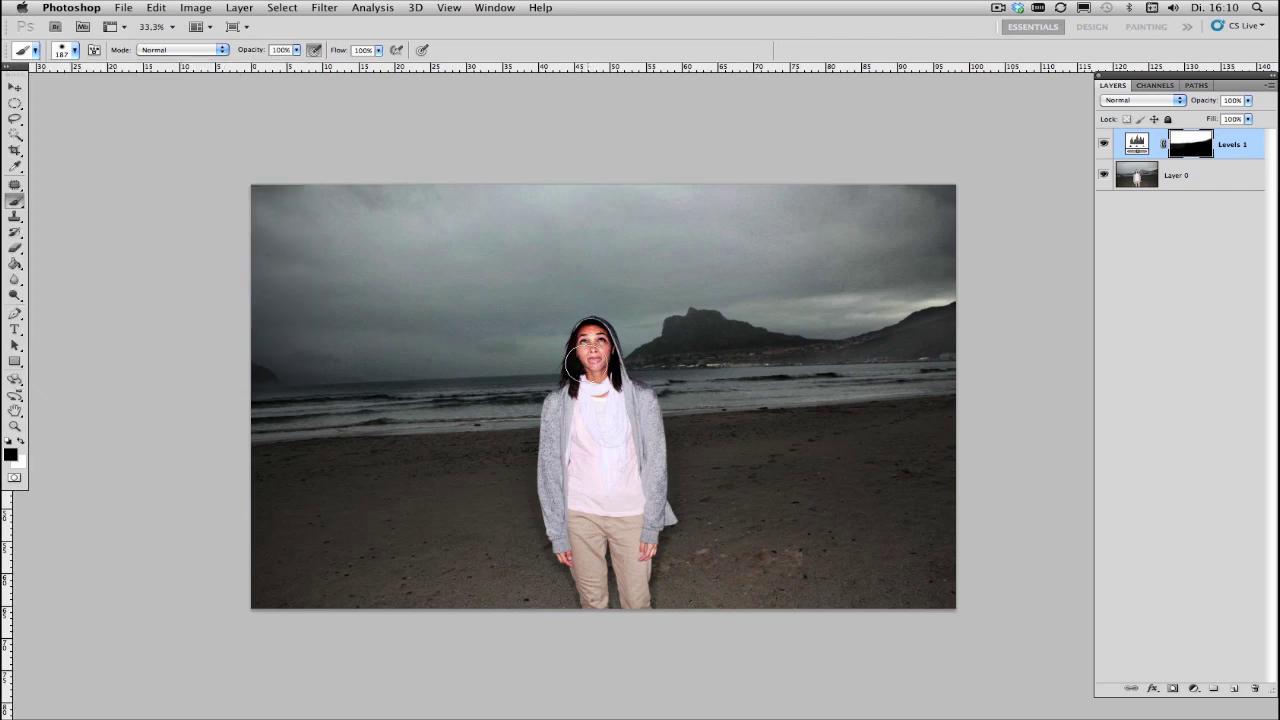
{"action": "mouse_move", "coordinate": [581, 362]}
{"action": "left_mouse_down"}
{"action": "mouse_move", "coordinate": [586, 378]}
{"action": "mouse_move", "coordinate": [592, 340]}
{"action": "mouse_move", "coordinate": [600, 378]}
{"action": "mouse_move", "coordinate": [592, 338]}
{"action": "mouse_move", "coordinate": [588, 370]}
{"action": "mouse_move", "coordinate": [605, 372]}
{"action": "mouse_move", "coordinate": [595, 380]}
{"action": "left_mouse_up"}
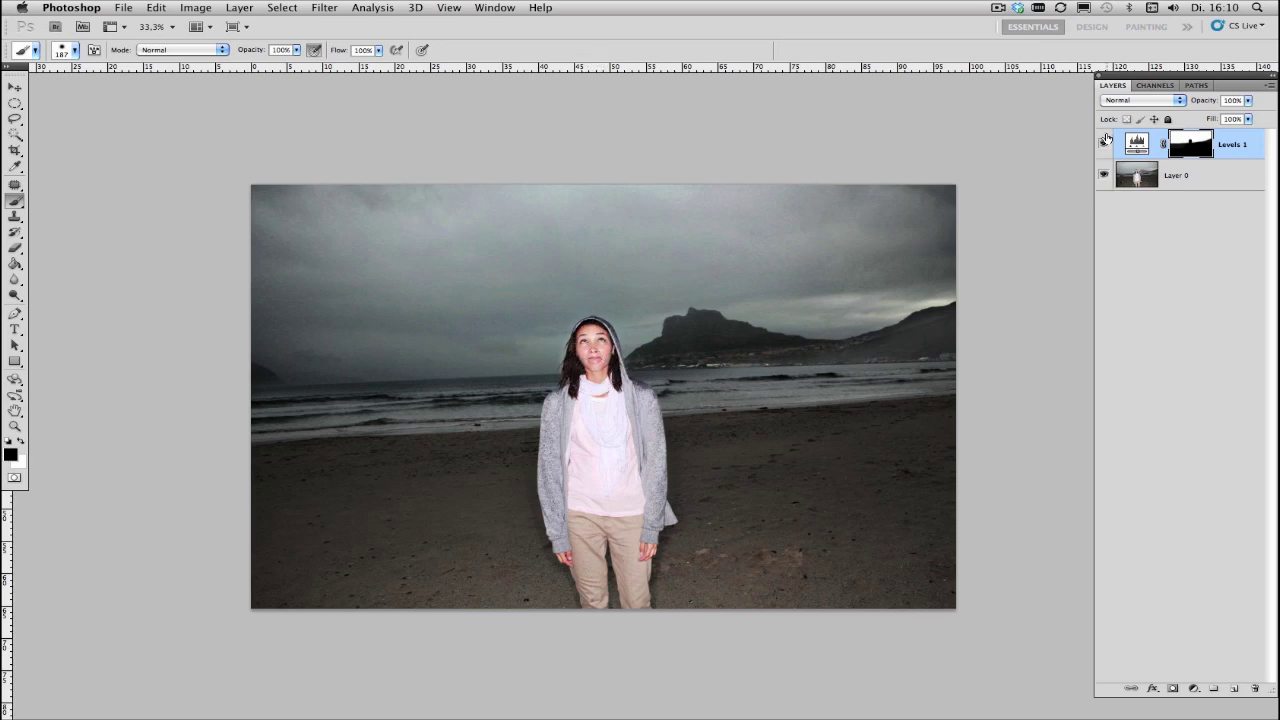
{"action": "left_click", "coordinate": [1104, 143]}
Show Levels 1 again and fill the new Layer 1 with solid black using the Paint Bucket
{"action": "left_click", "coordinate": [1104, 144]}
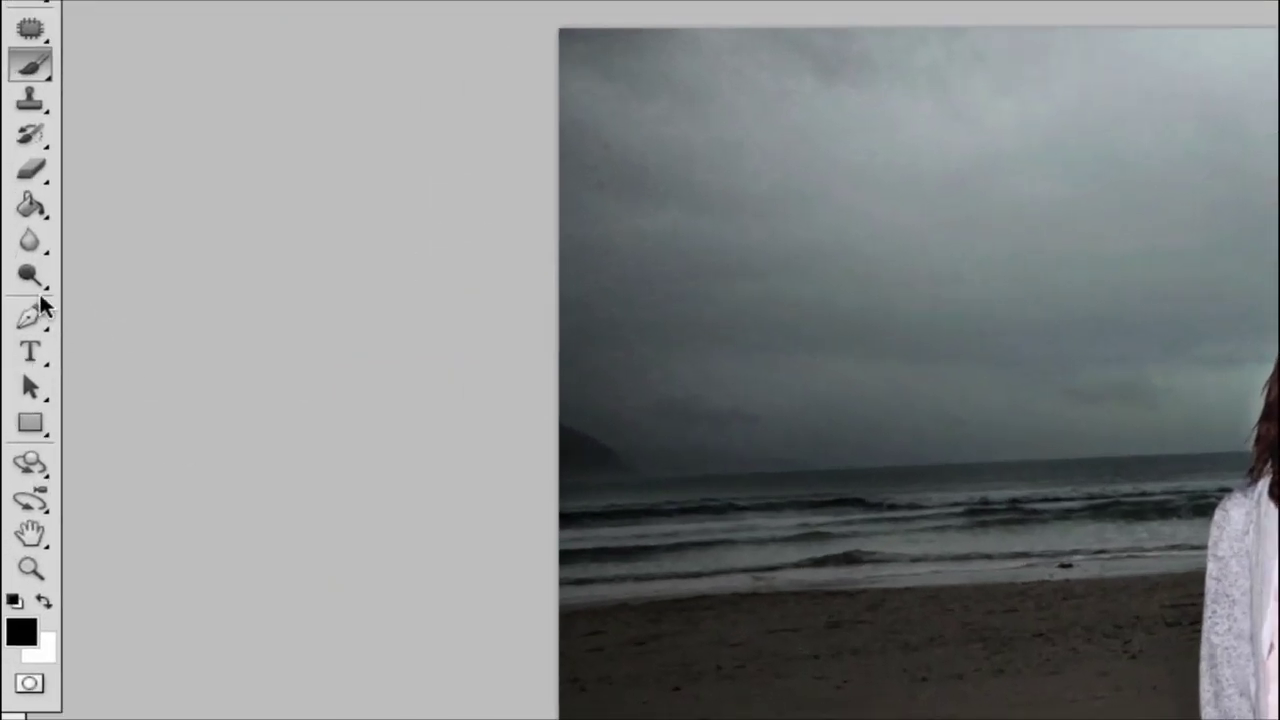
{"action": "left_click", "coordinate": [30, 206]}
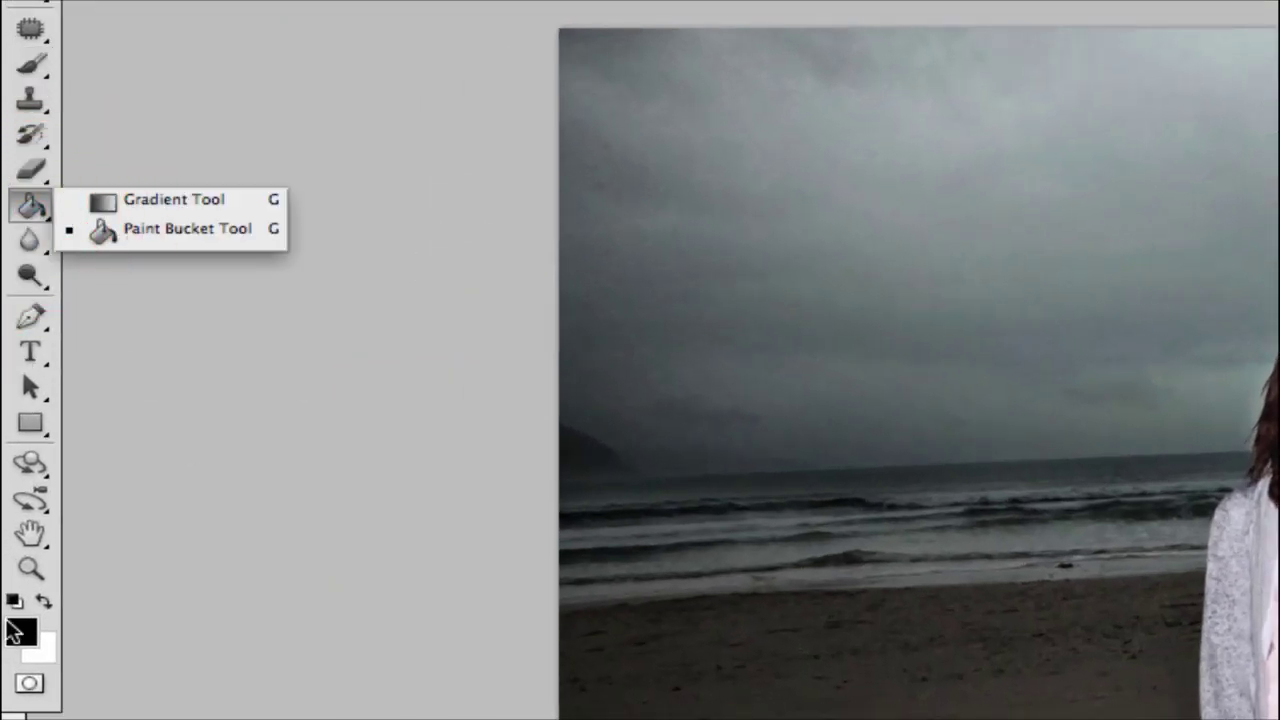
{"action": "left_click", "coordinate": [20, 630]}
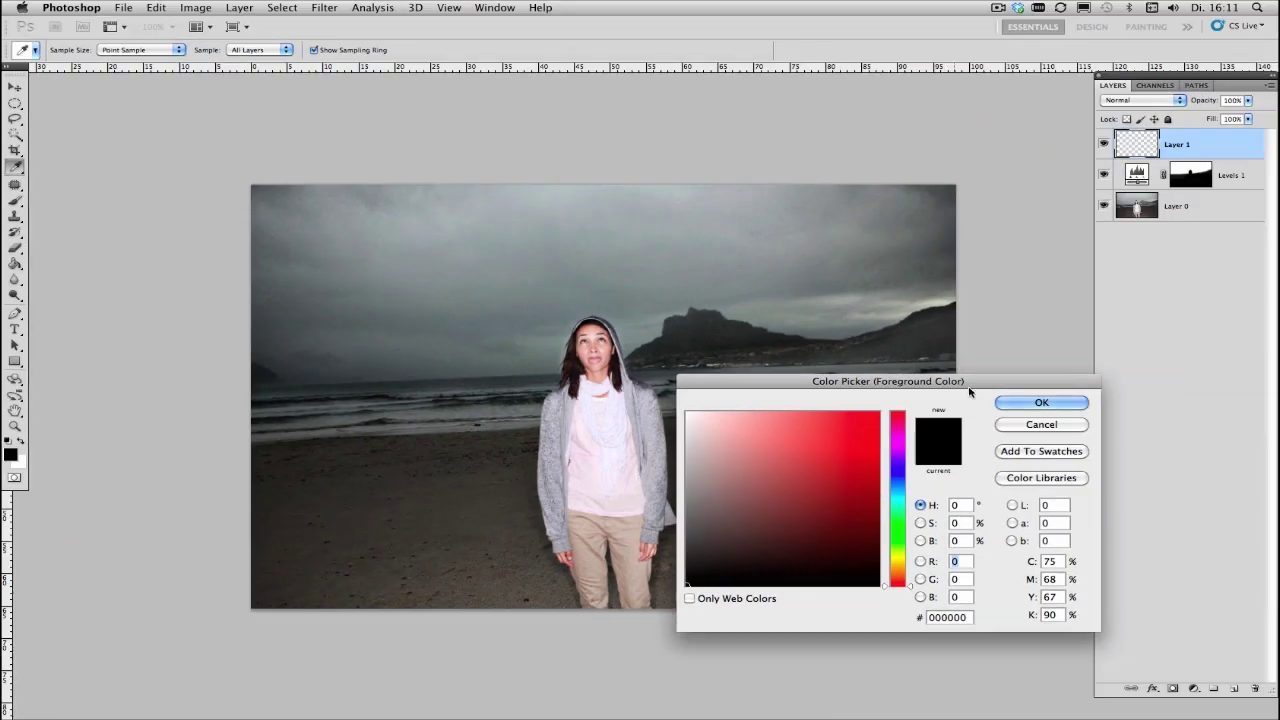
{"action": "left_click", "coordinate": [1041, 405]}
{"action": "left_click", "coordinate": [497, 262]}
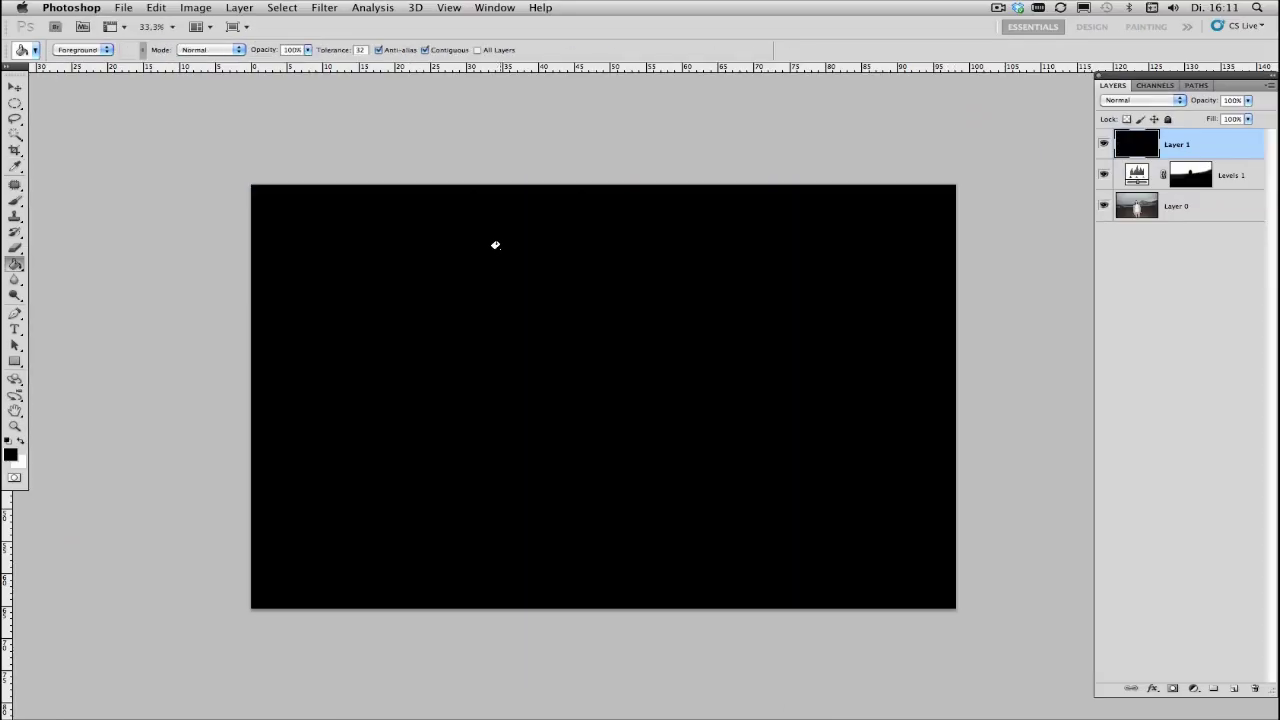
{"action": "left_click", "coordinate": [325, 8]}
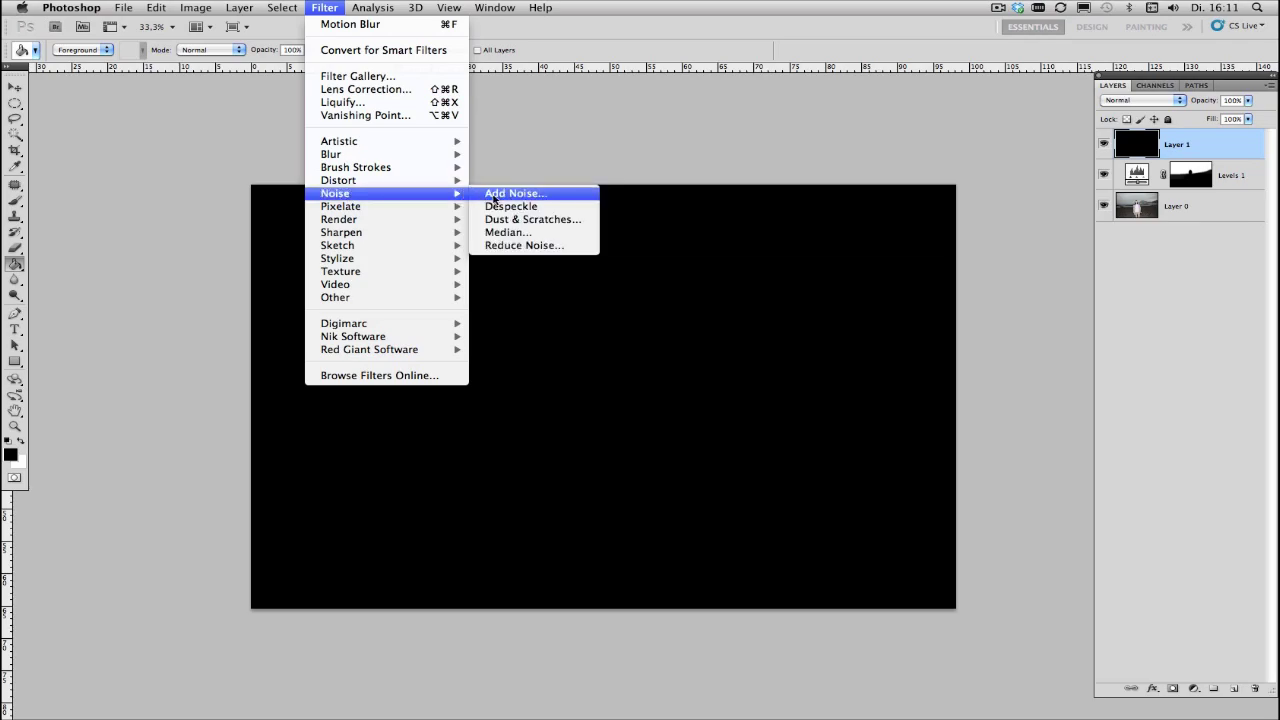
{"action": "left_click", "coordinate": [493, 197]}
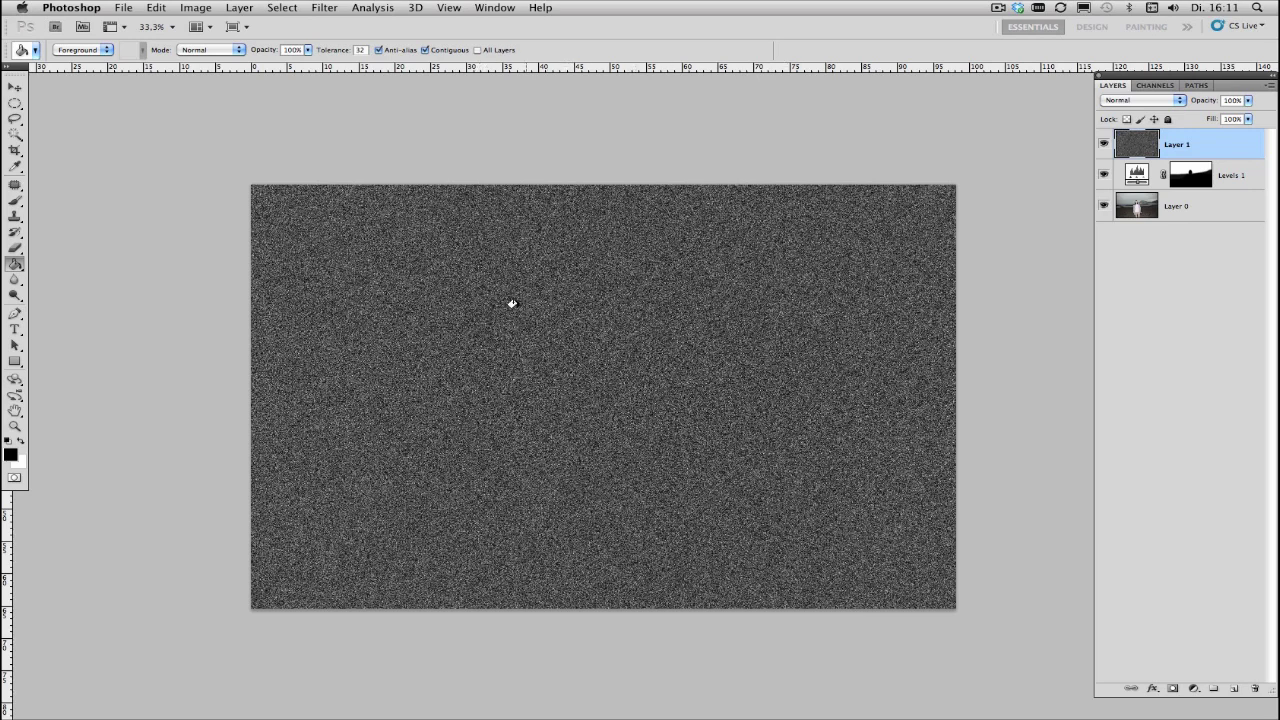
Open the Filter menu to continue working on the noise-filled Layer 1
{"action": "left_click", "coordinate": [325, 8]}
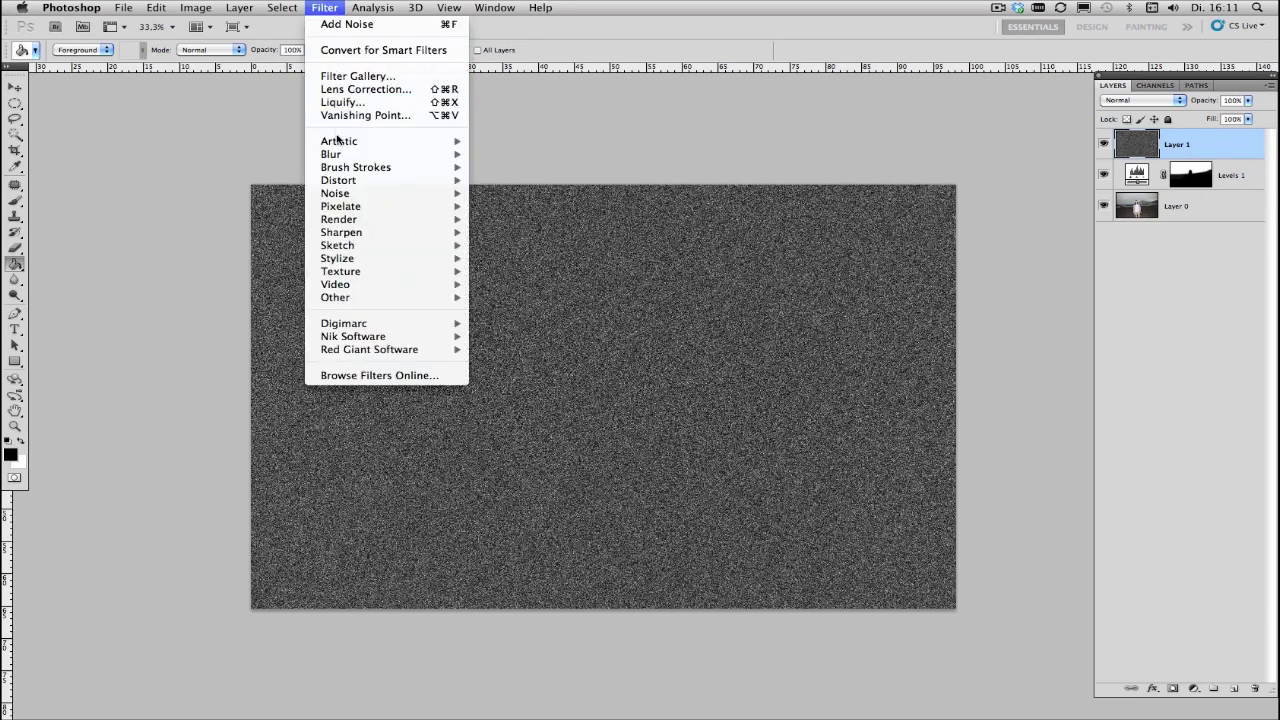
Smear Layer 1's noise into fine diagonal rain streaks with Filter > Blur > Motion Blur
{"action": "mouse_move", "coordinate": [345, 156]}
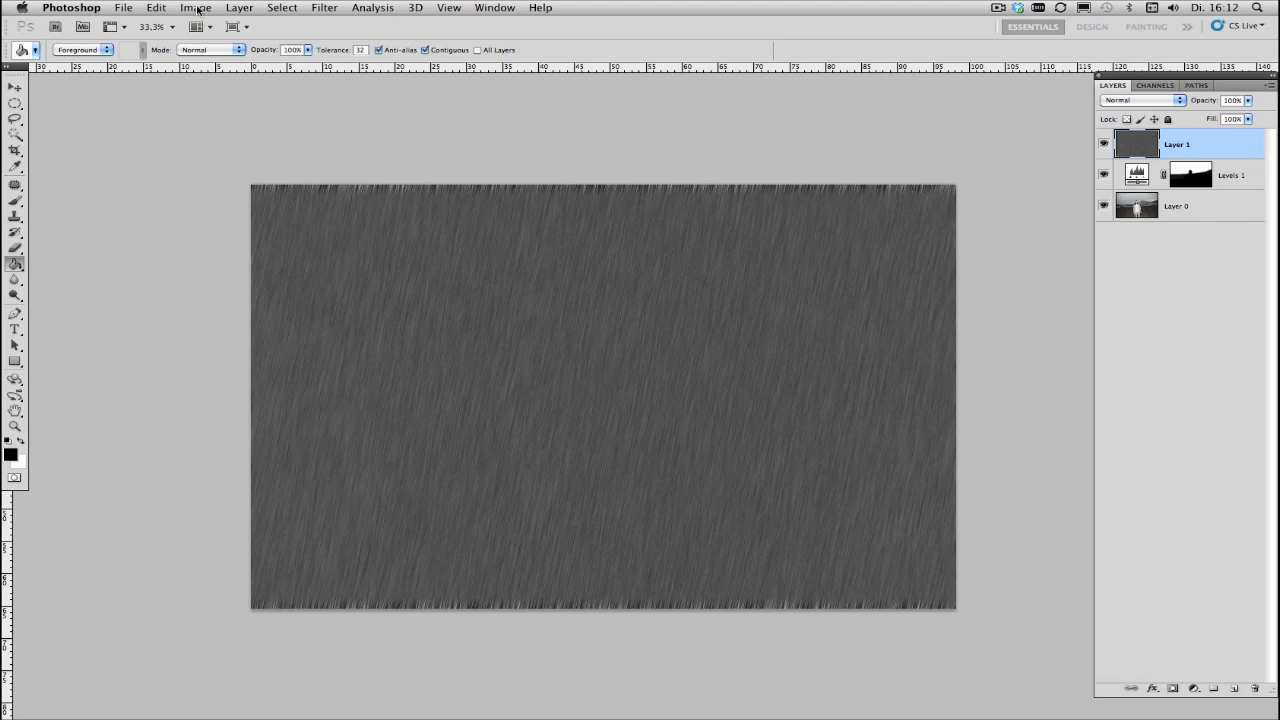
{"action": "left_click", "coordinate": [197, 9]}
Apply Image > Adjustments > Levels to the streak layer with input black 92 and white 108
{"action": "mouse_move", "coordinate": [203, 50]}
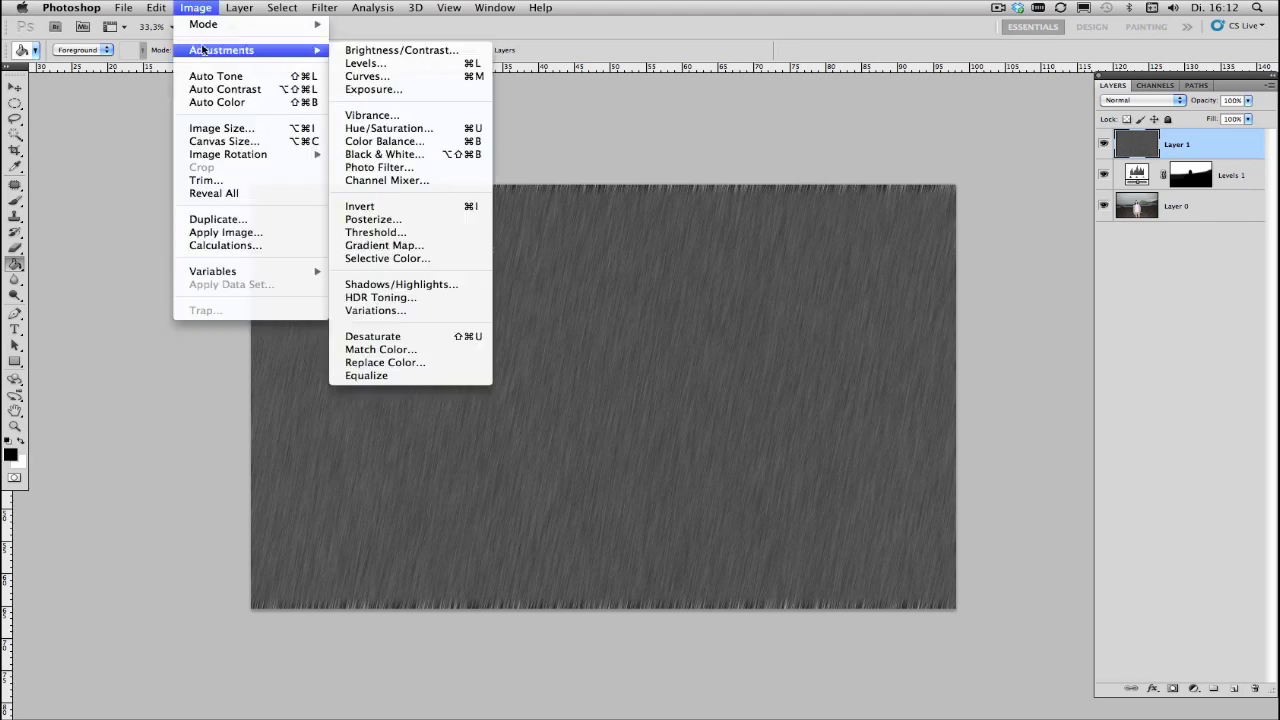
{"action": "left_click", "coordinate": [378, 63]}
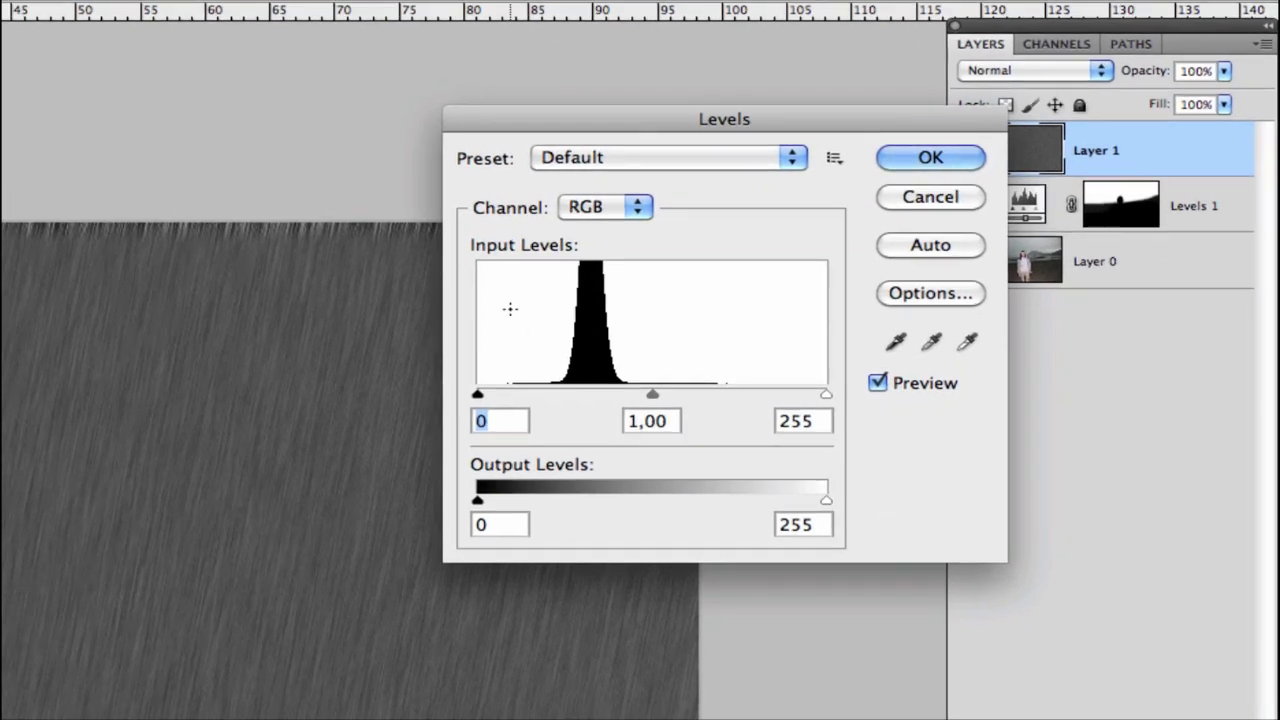
{"action": "left_click", "coordinate": [827, 397]}
{"action": "left_click_drag", "start_coordinate": [827, 397], "coordinate": [624, 397]}
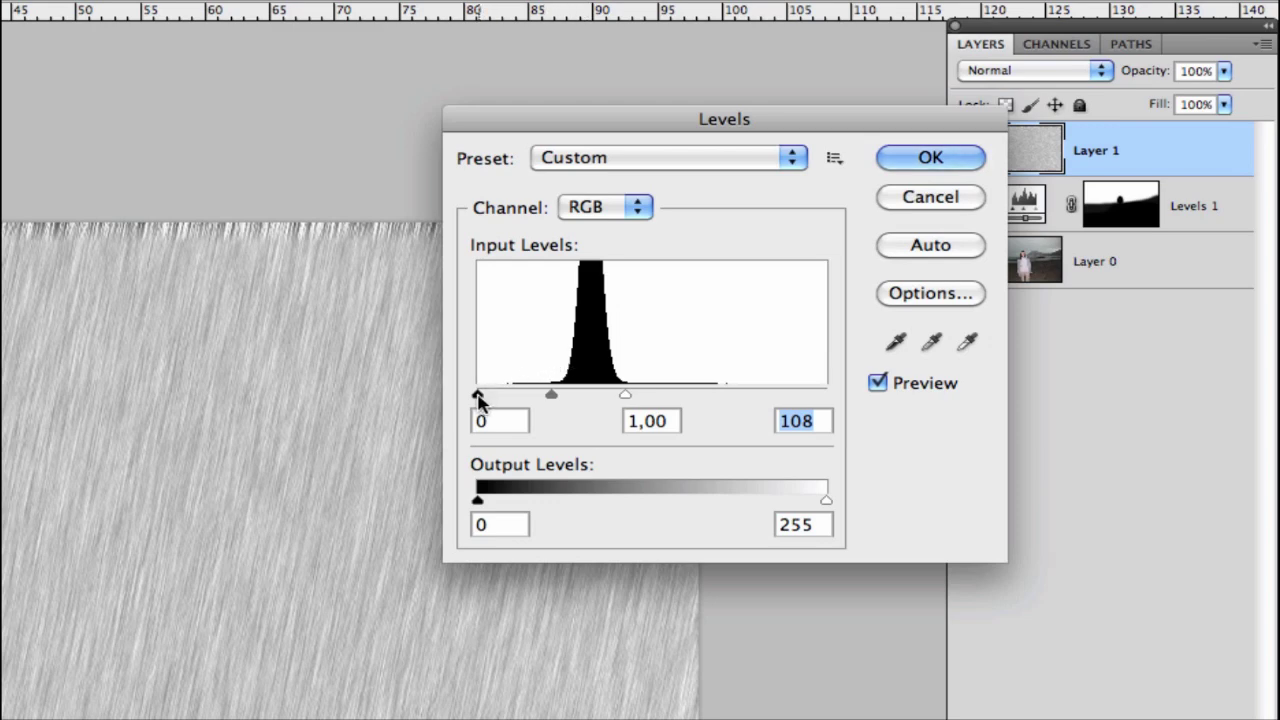
{"action": "left_click_drag", "start_coordinate": [478, 396], "coordinate": [604, 398]}
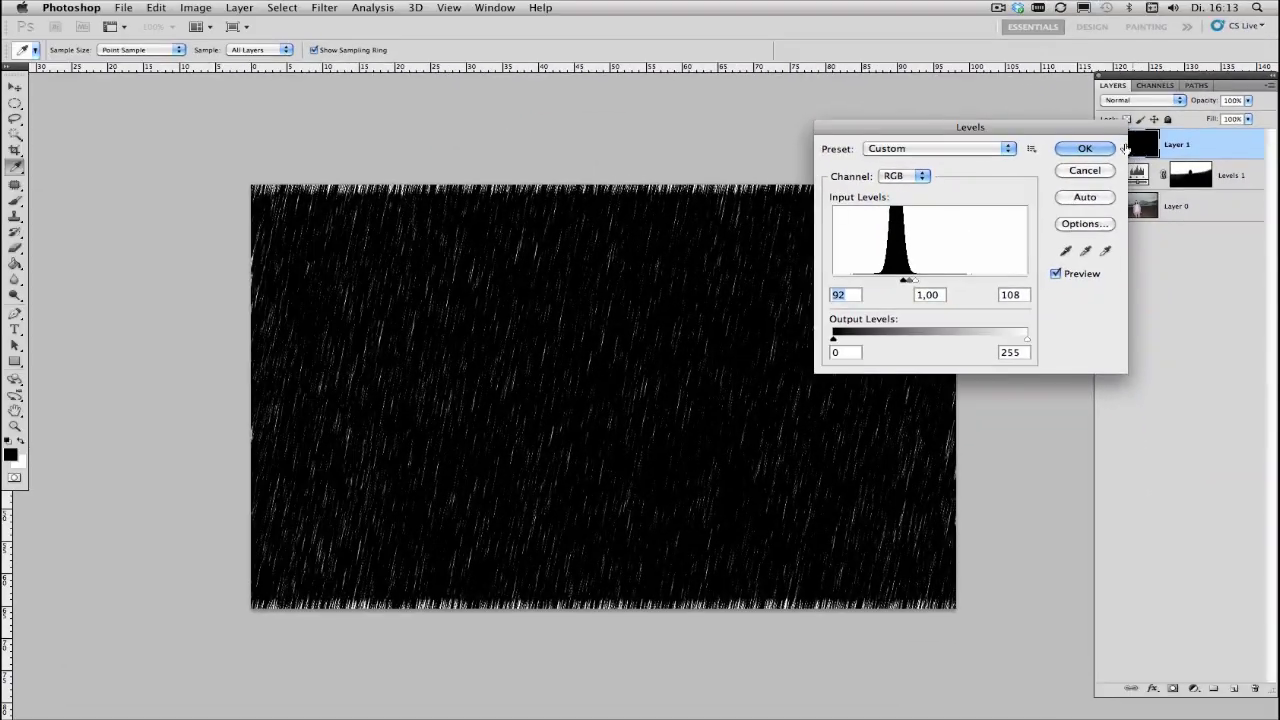
{"action": "left_click", "coordinate": [1101, 149]}
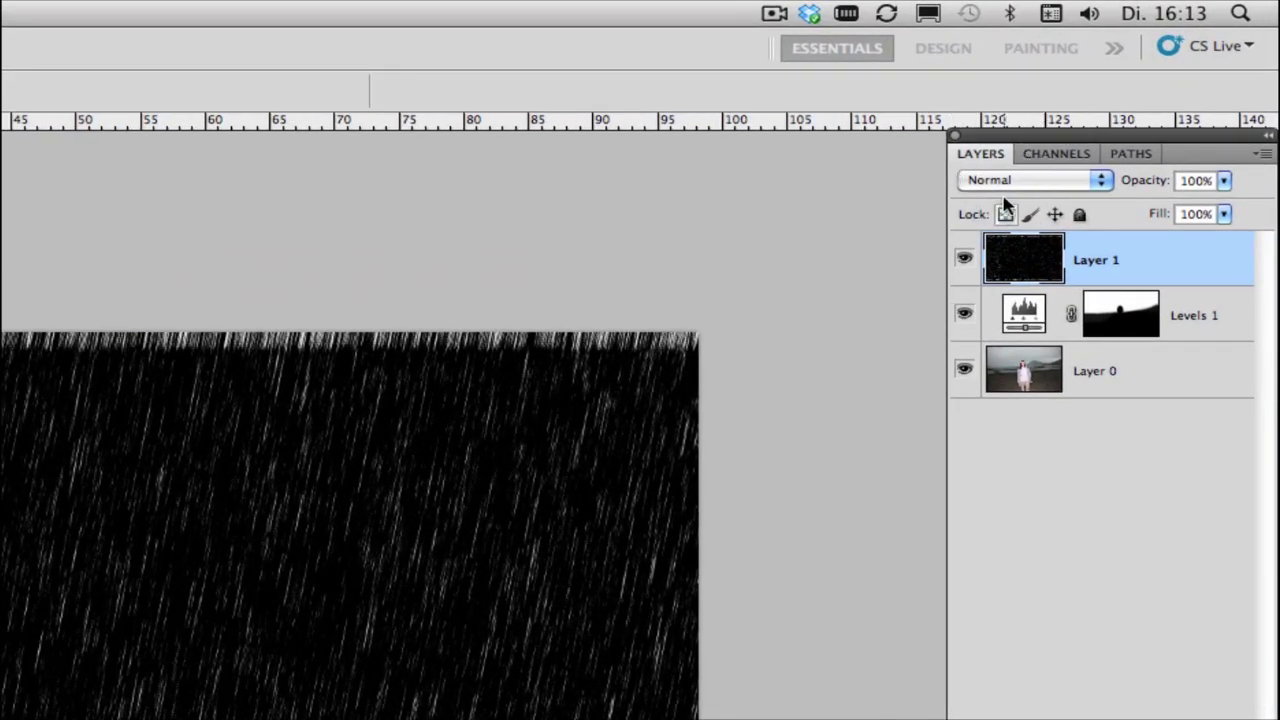
Switch Layer 1's blend mode to Screen so only the white rain streaks show
{"action": "left_click", "coordinate": [1005, 182]}
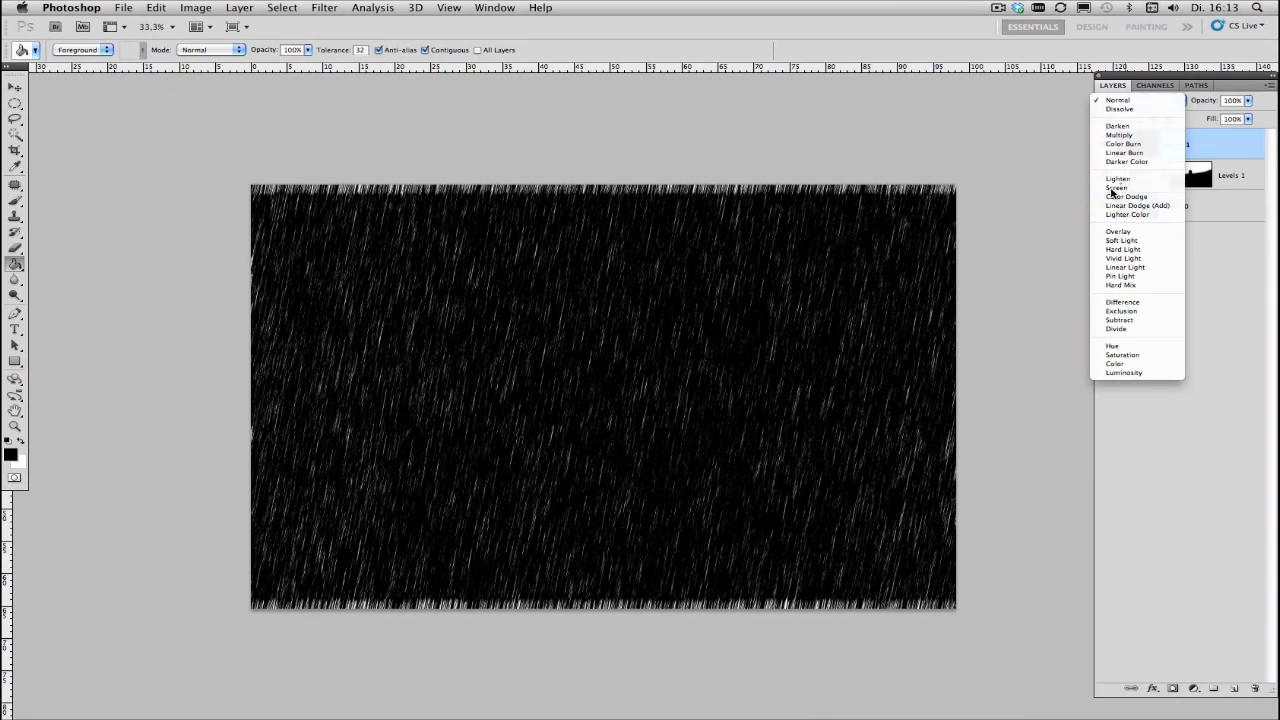
{"action": "left_click", "coordinate": [1121, 188]}
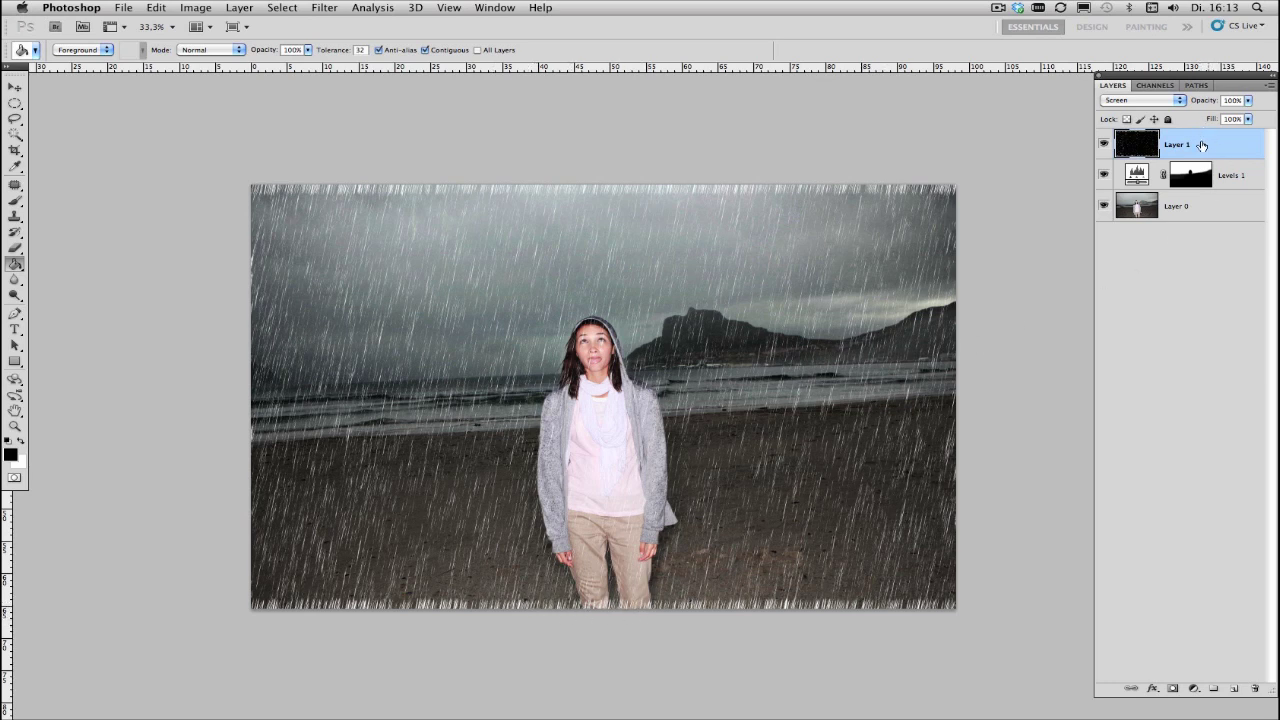
{"action": "left_click", "coordinate": [157, 8]}
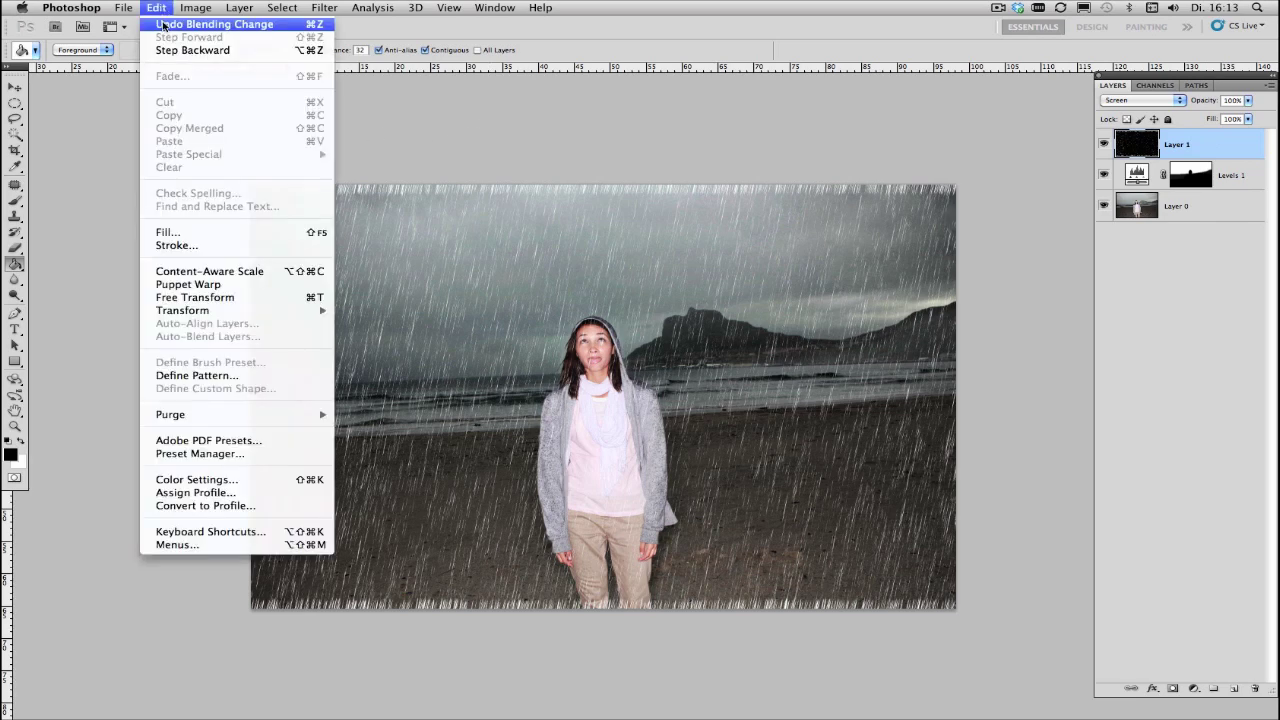
Free Transform the rain layer, stretching its top and bottom edges to about 106% height
{"action": "left_click", "coordinate": [177, 300]}
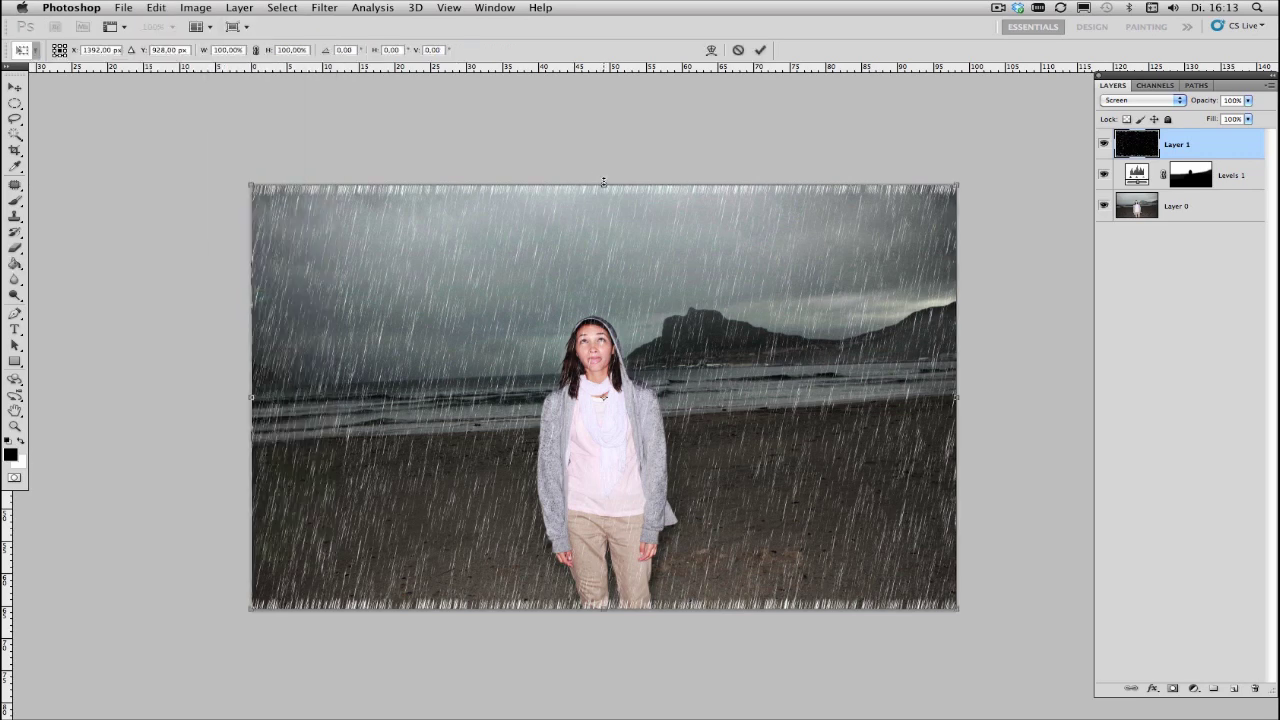
{"action": "left_click_drag", "start_coordinate": [603, 182], "coordinate": [603, 171]}
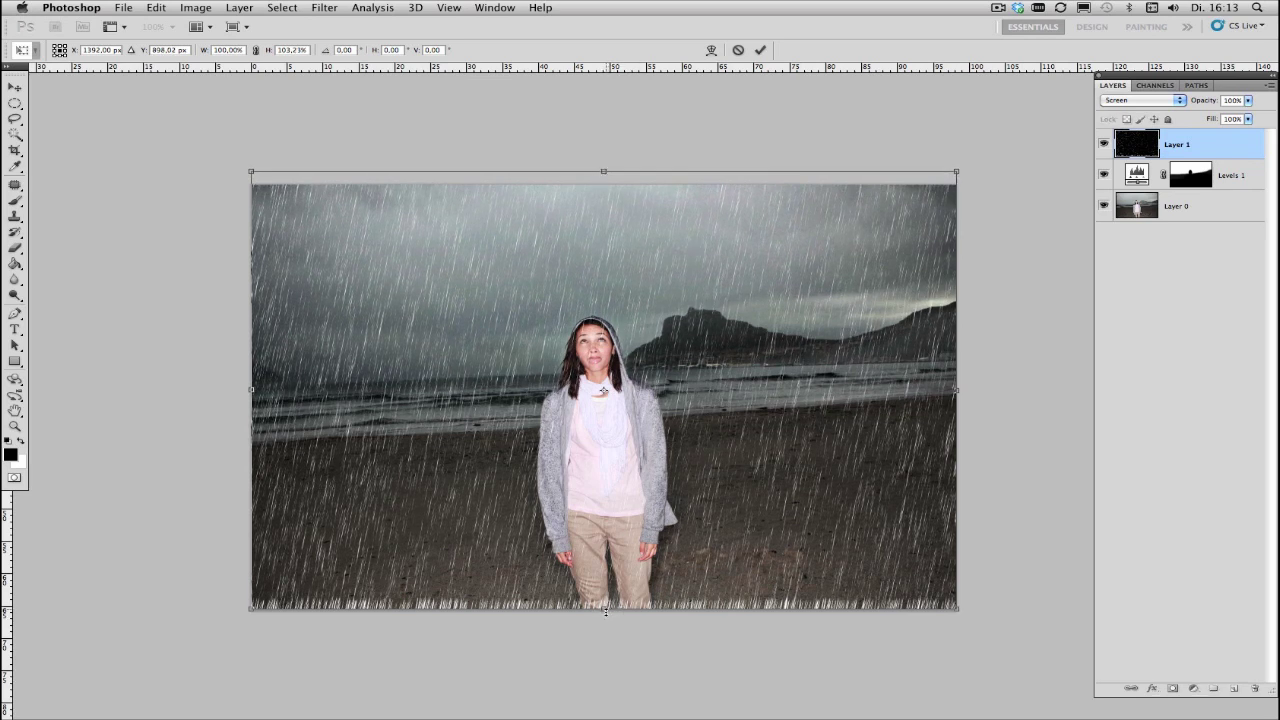
{"action": "left_click_drag", "start_coordinate": [605, 610], "coordinate": [585, 631]}
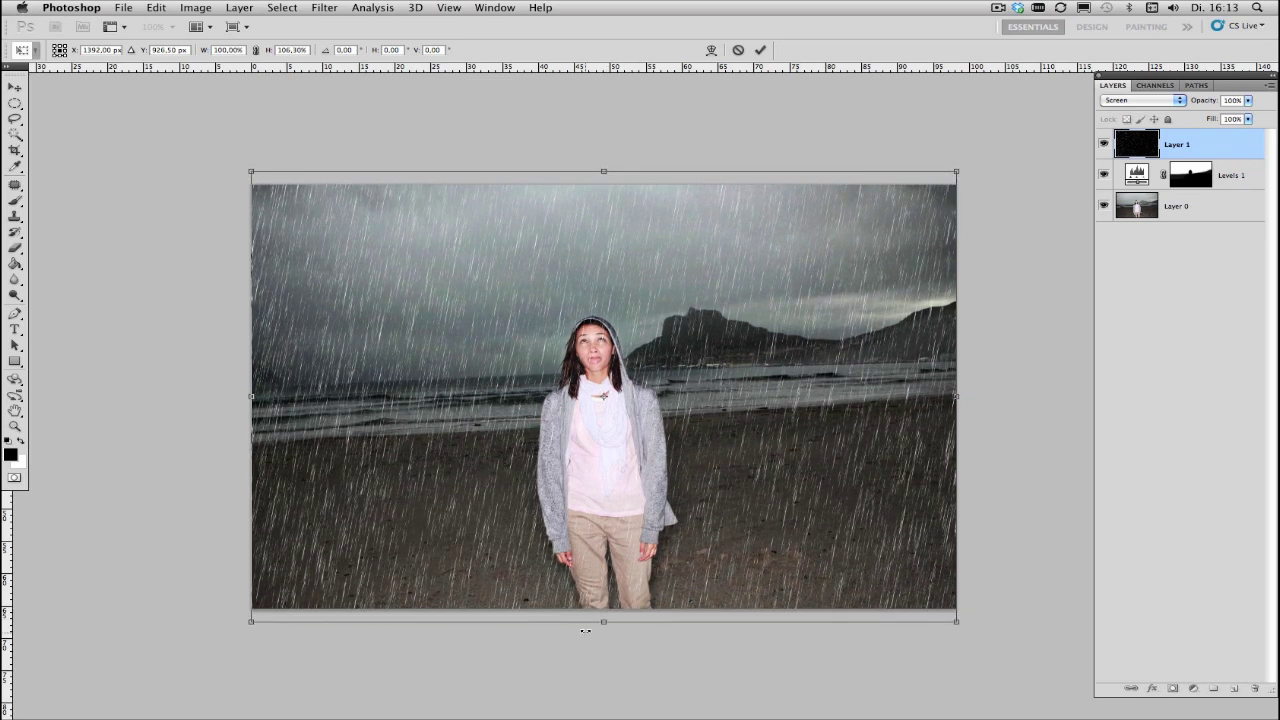
{"action": "key", "text": "Return"}
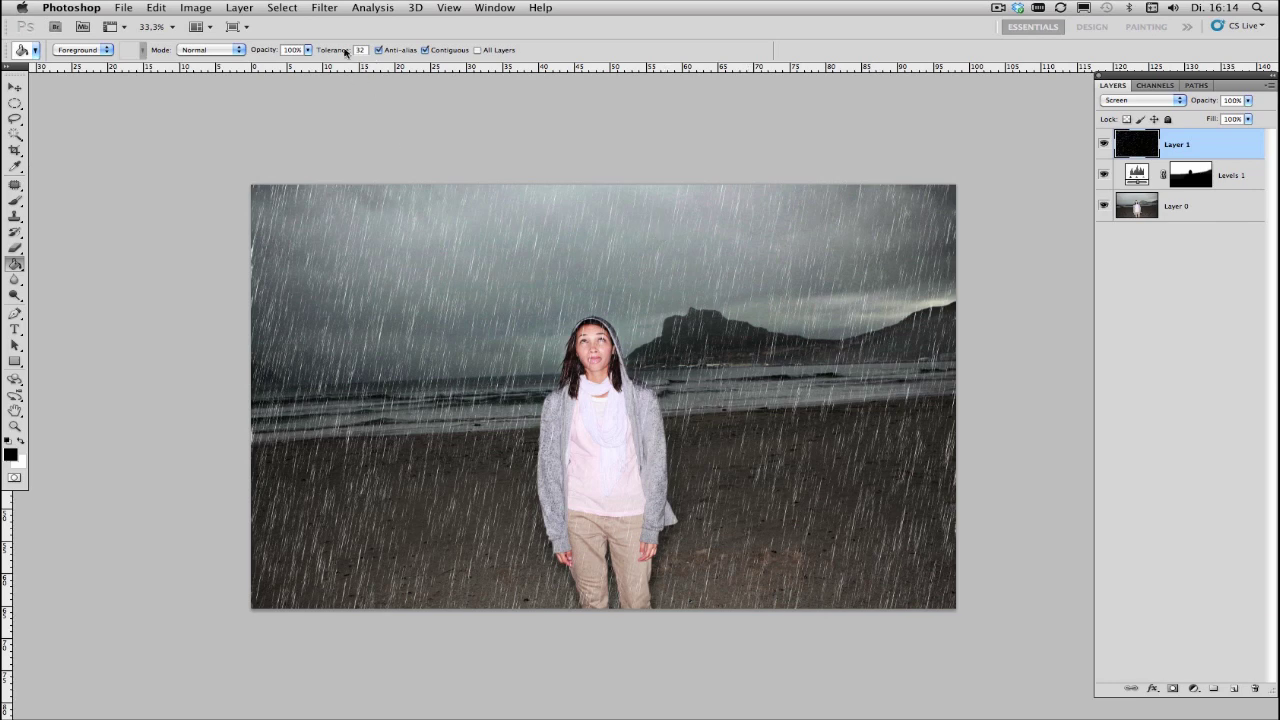
Soften the rain layer with Filter > Blur > Gaussian Blur at about 2 px radius
{"action": "left_click", "coordinate": [330, 9]}
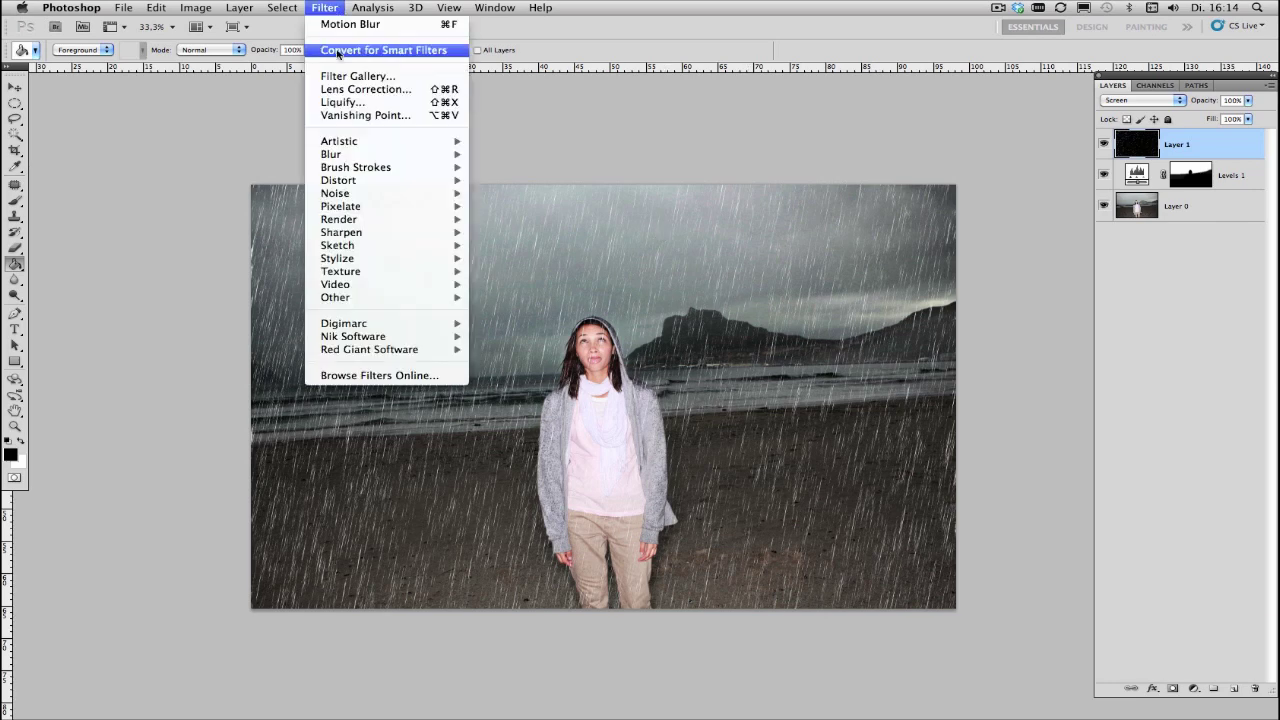
{"action": "mouse_move", "coordinate": [342, 158]}
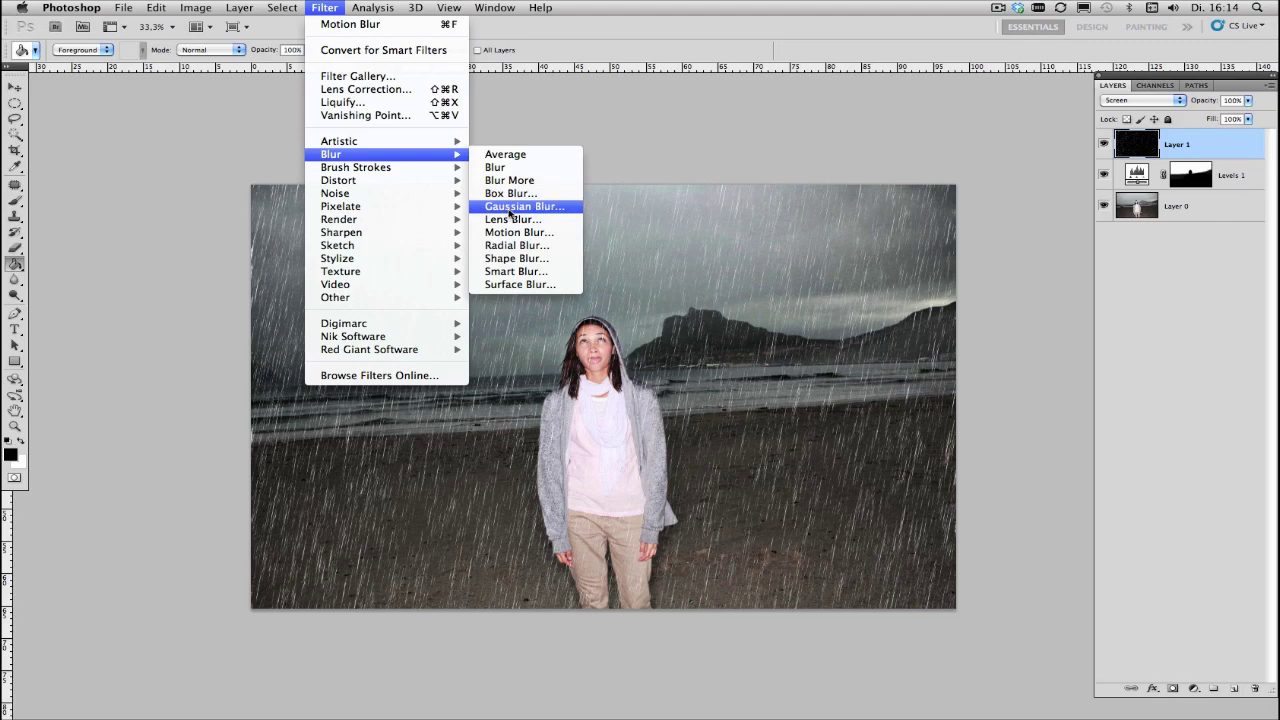
{"action": "left_click", "coordinate": [546, 203]}
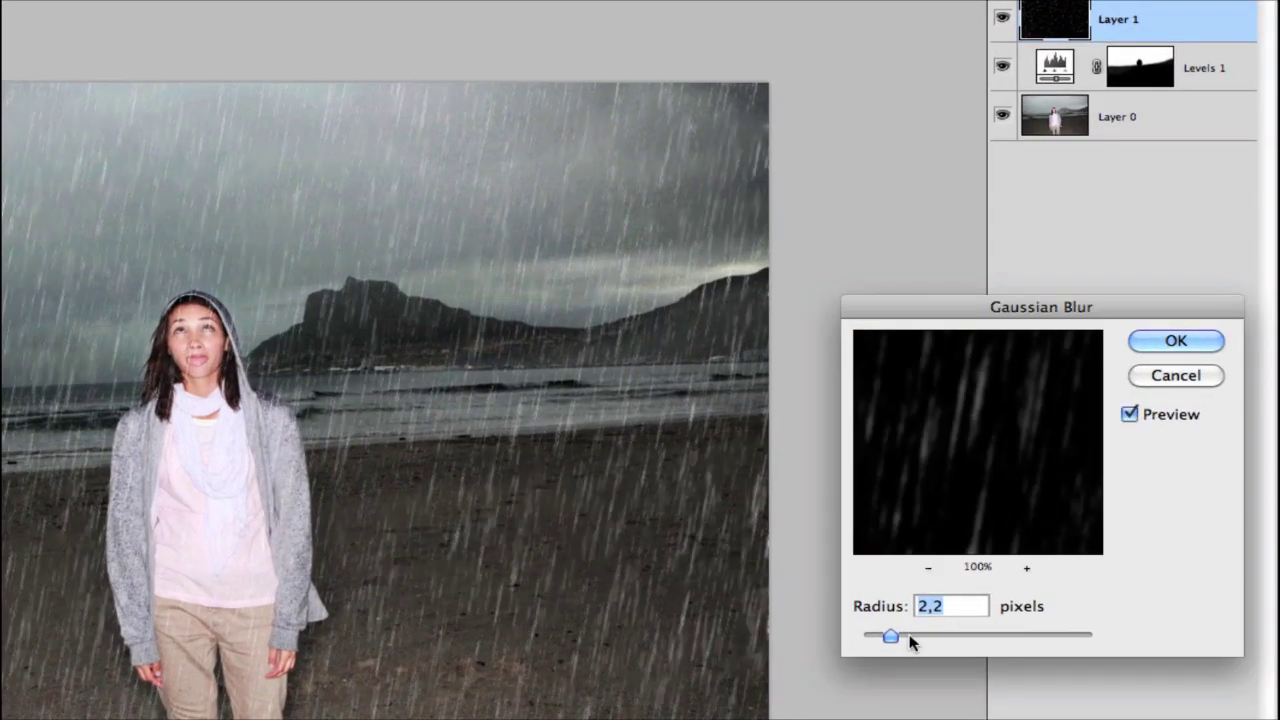
{"action": "mouse_move", "coordinate": [890, 642]}
{"action": "left_mouse_down"}
{"action": "mouse_move", "coordinate": [866, 641]}
{"action": "mouse_move", "coordinate": [901, 637]}
{"action": "mouse_move", "coordinate": [886, 642]}
{"action": "left_mouse_up"}
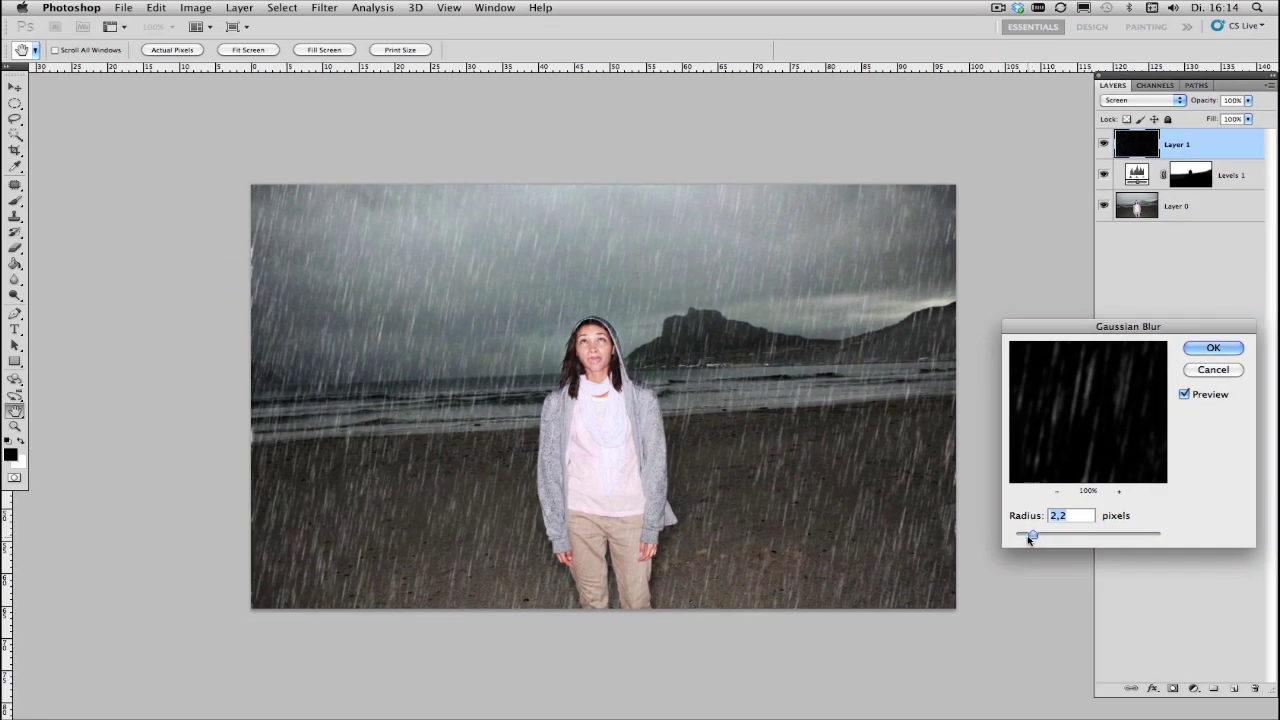
{"action": "left_click_drag", "start_coordinate": [1030, 538], "coordinate": [1031, 540]}
{"action": "left_click", "coordinate": [1203, 353]}
{"action": "key", "text": "g"}
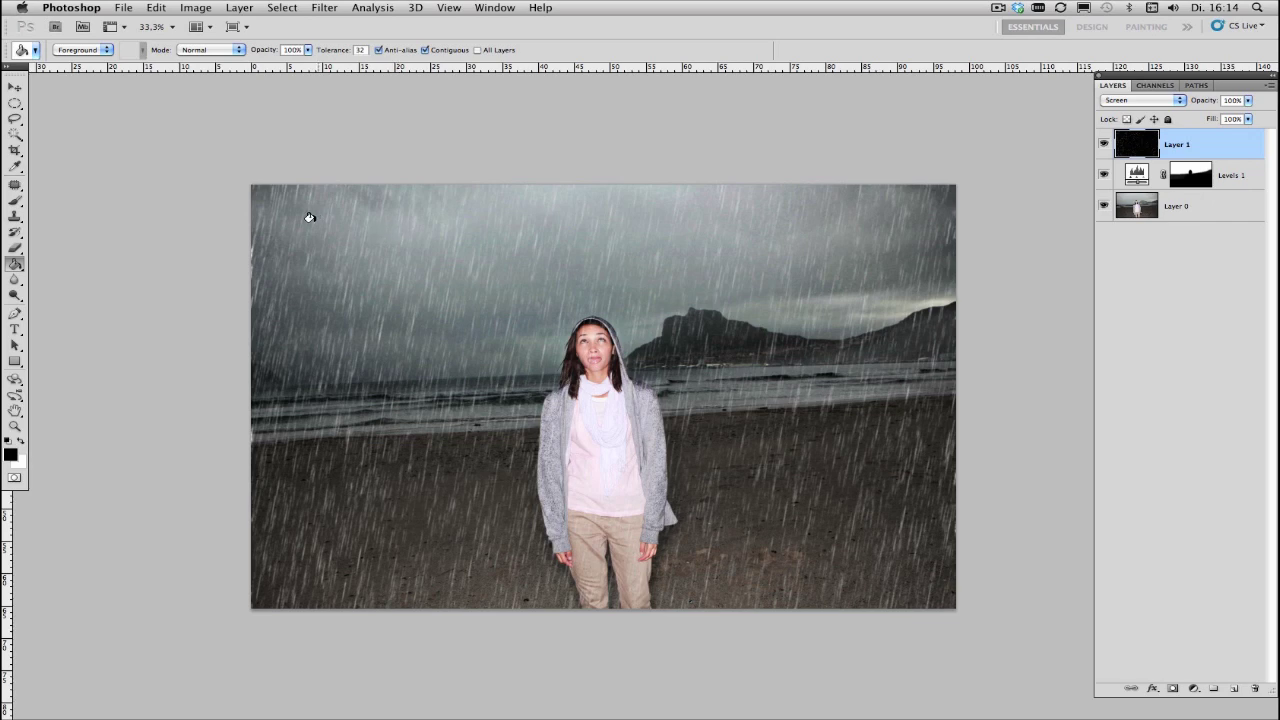
Apply a perspective transform to the rain layer, widening its top into a trapezoid
{"action": "left_click", "coordinate": [157, 8]}
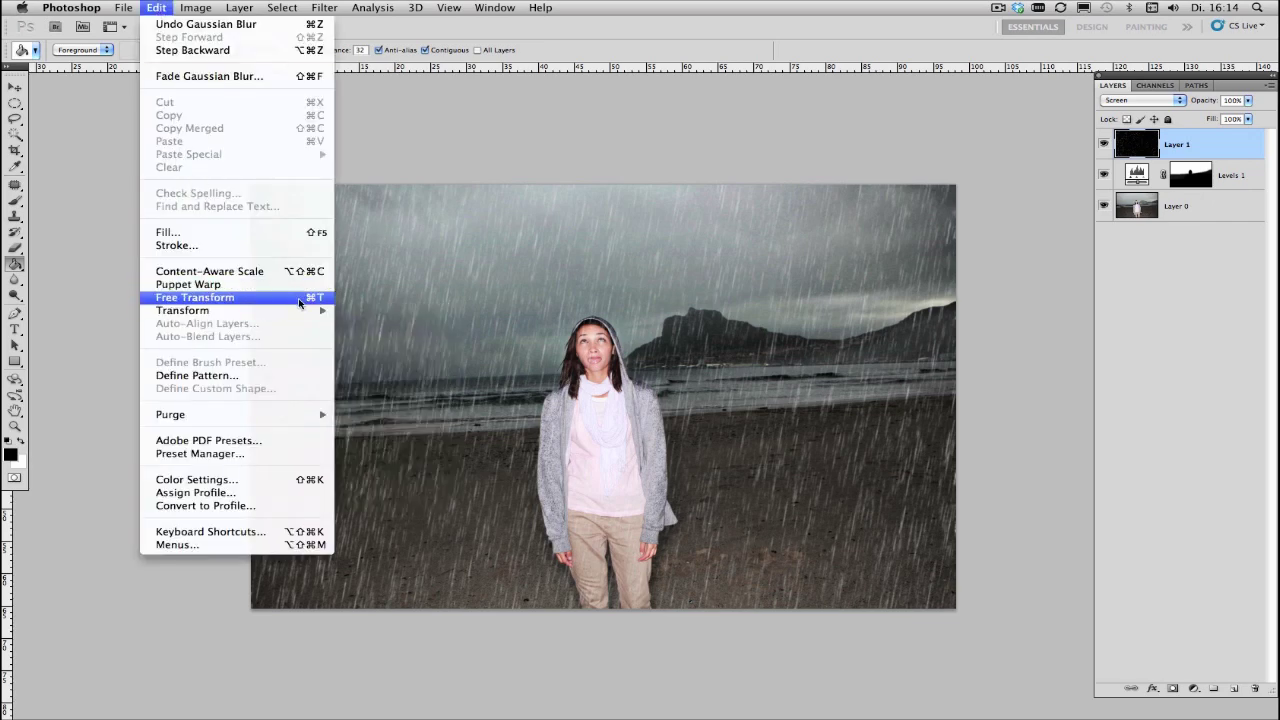
{"action": "mouse_move", "coordinate": [306, 311]}
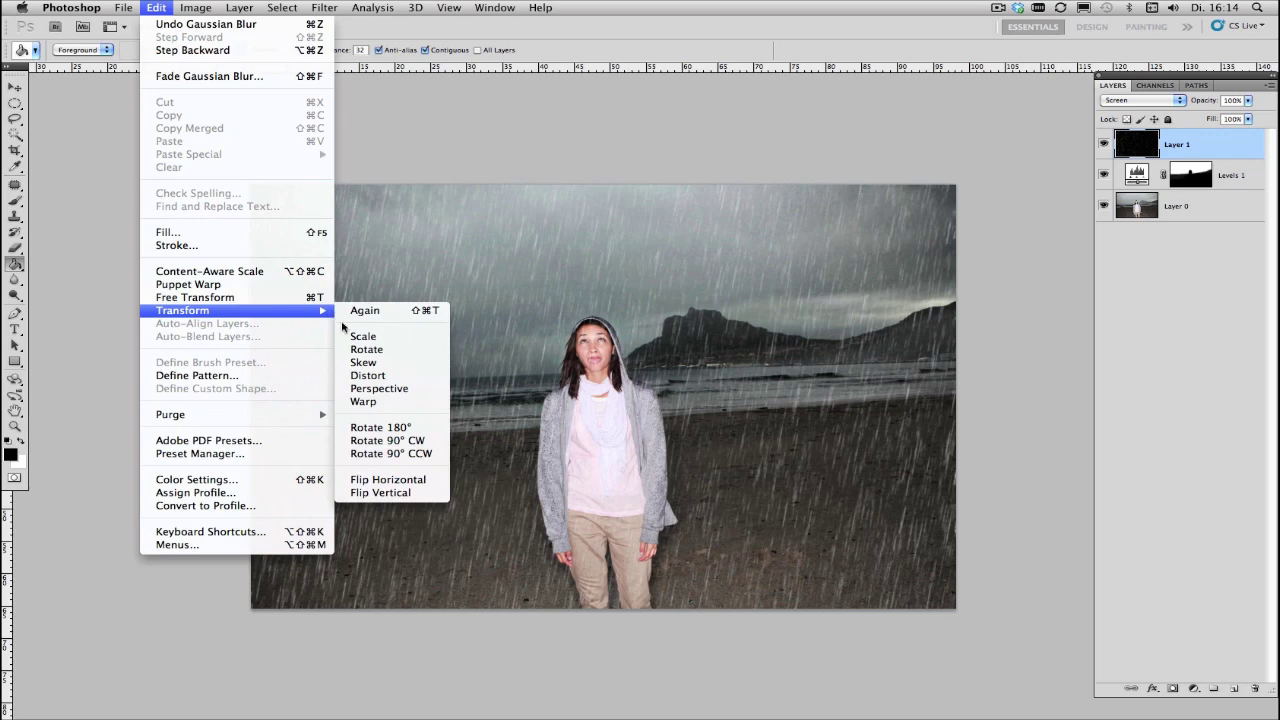
{"action": "left_click", "coordinate": [369, 388]}
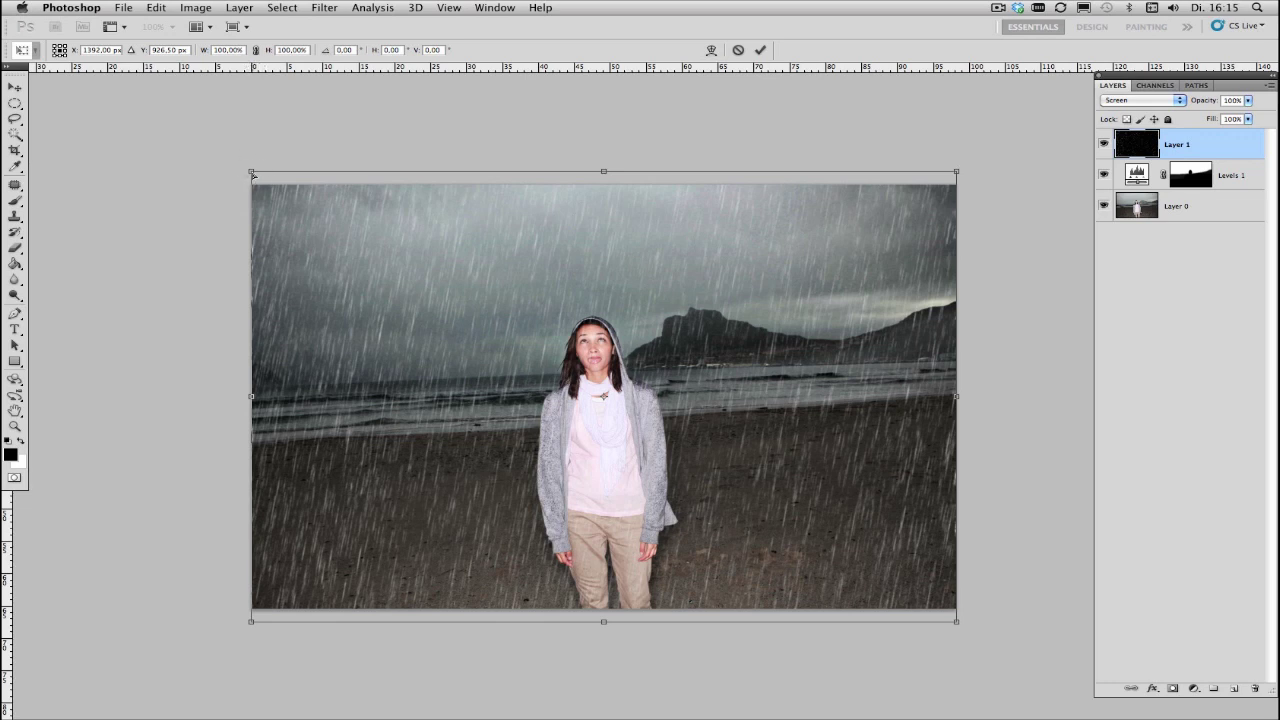
{"action": "left_click_drag", "start_coordinate": [252, 175], "coordinate": [196, 171]}
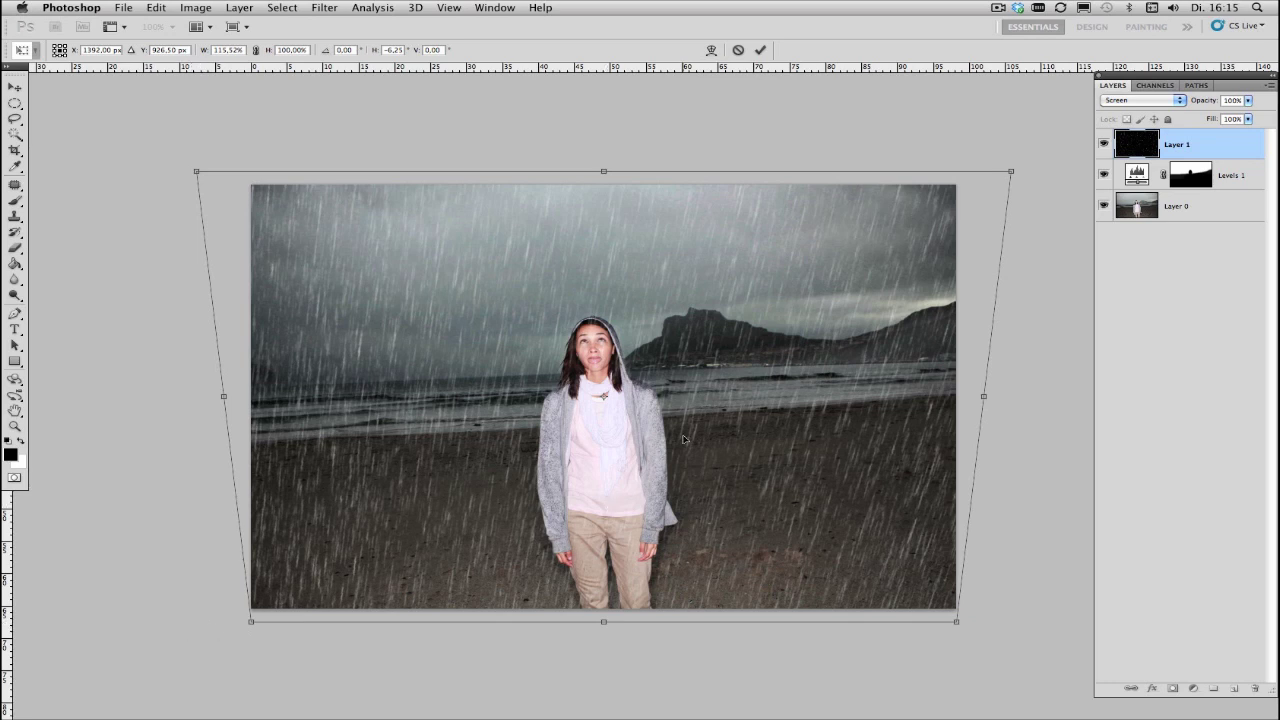
{"action": "key", "text": "Return"}
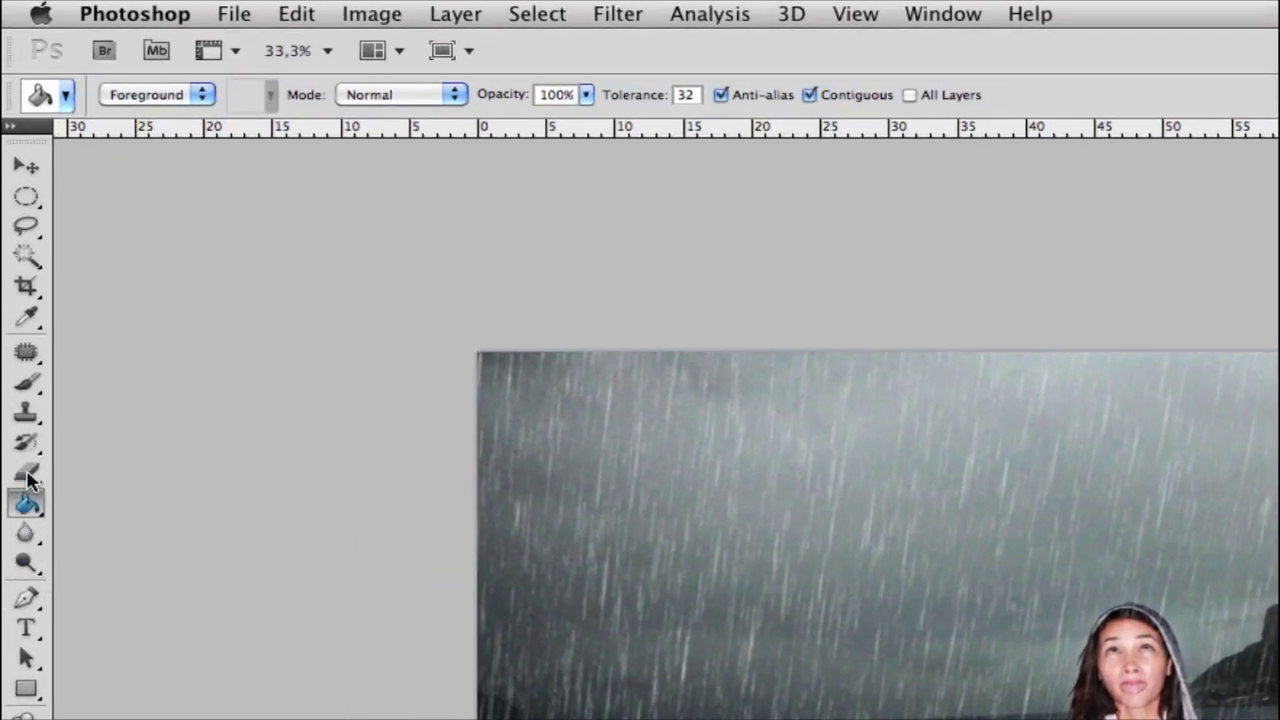
Set up a soft brush at about 1009 px, 7% hardness and 58% opacity
{"action": "left_click", "coordinate": [27, 383]}
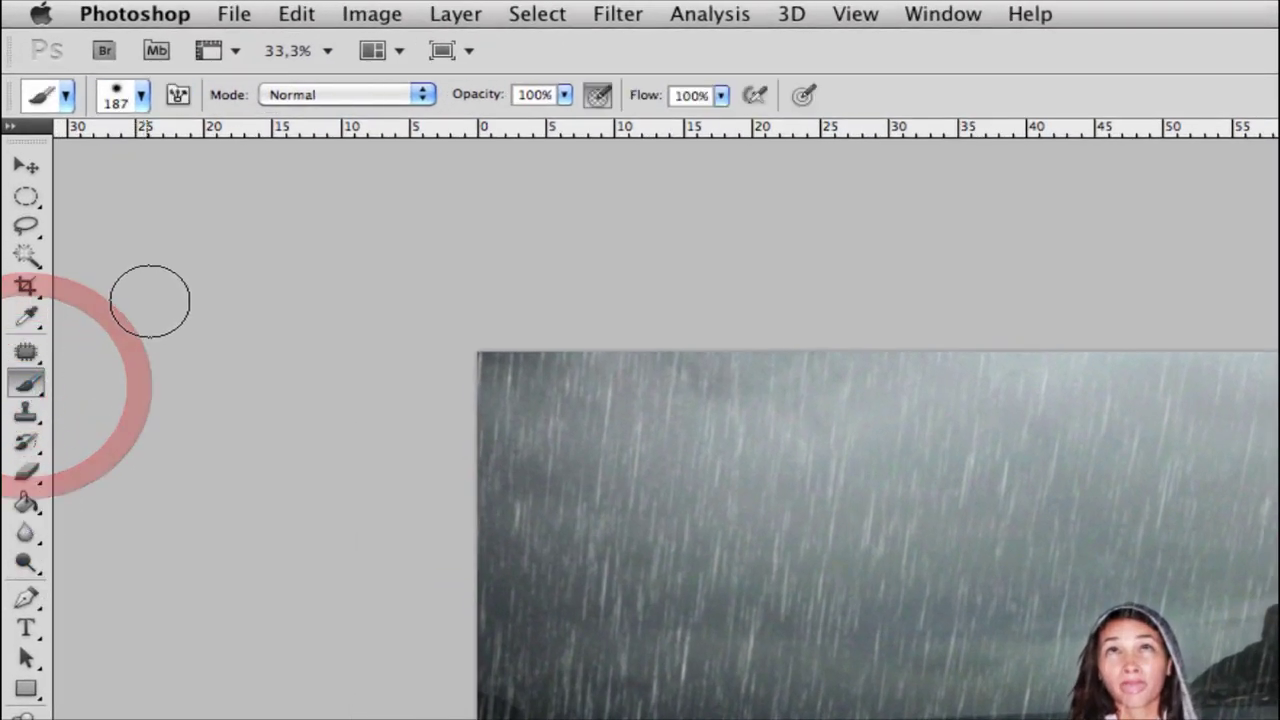
{"action": "left_click", "coordinate": [142, 97]}
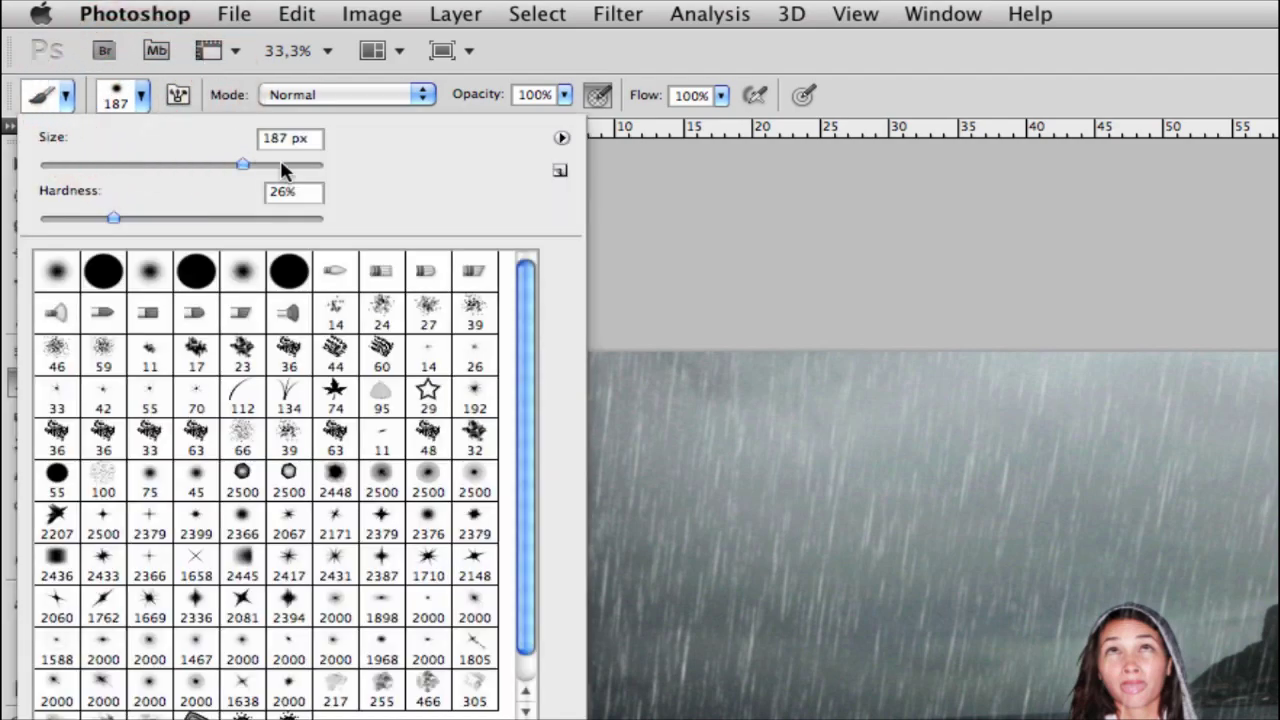
{"action": "left_click_drag", "start_coordinate": [285, 167], "coordinate": [309, 164]}
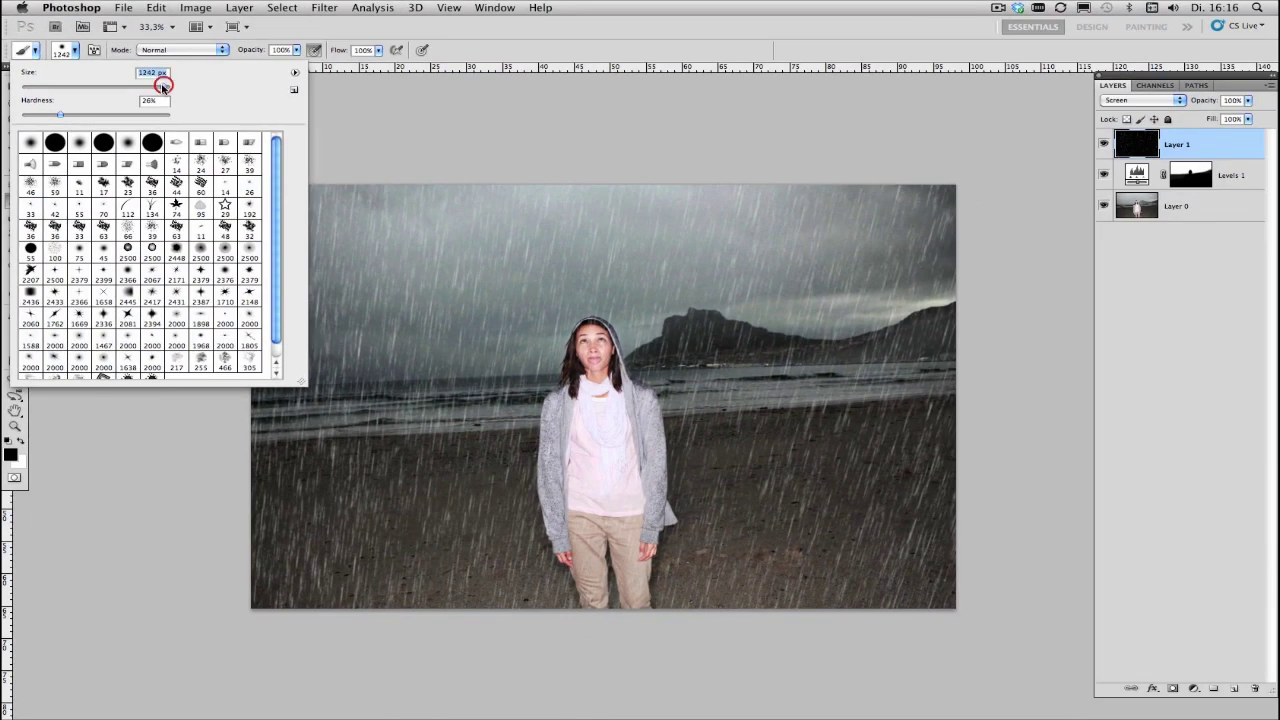
{"action": "left_click_drag", "start_coordinate": [163, 87], "coordinate": [162, 88]}
{"action": "left_click_drag", "start_coordinate": [60, 117], "coordinate": [33, 118]}
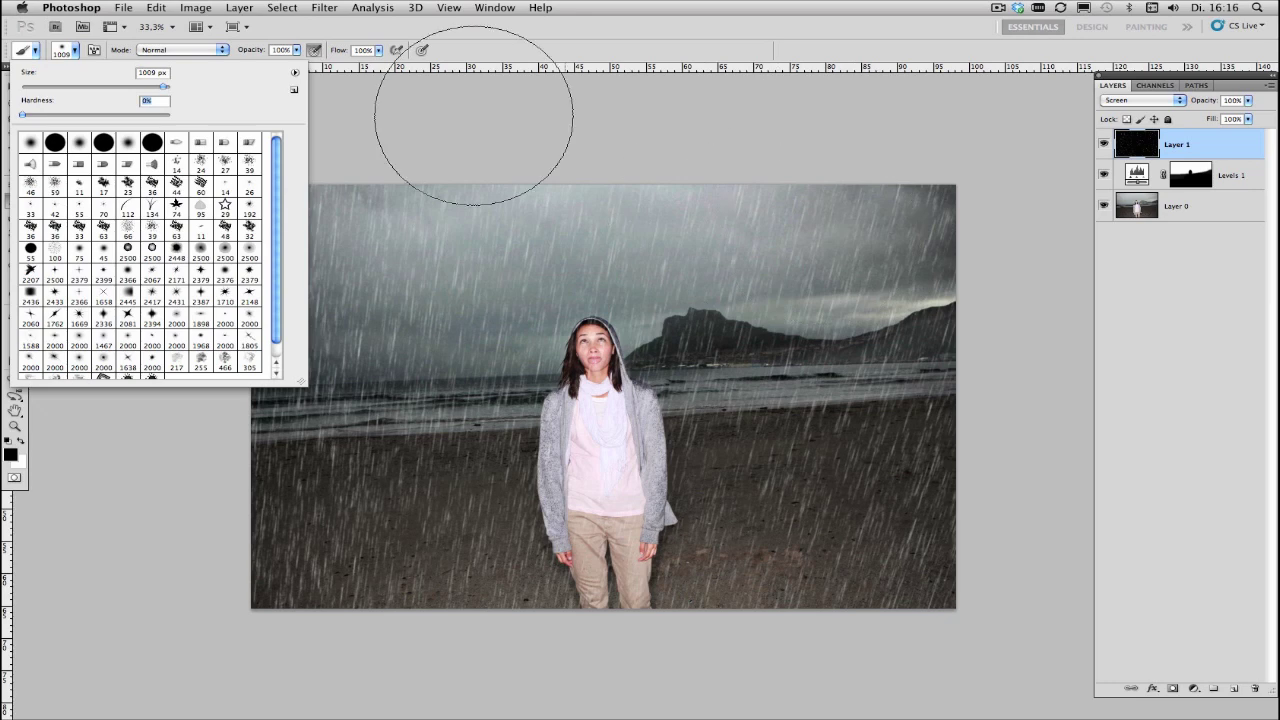
{"action": "left_click_drag", "start_coordinate": [297, 53], "coordinate": [272, 67]}
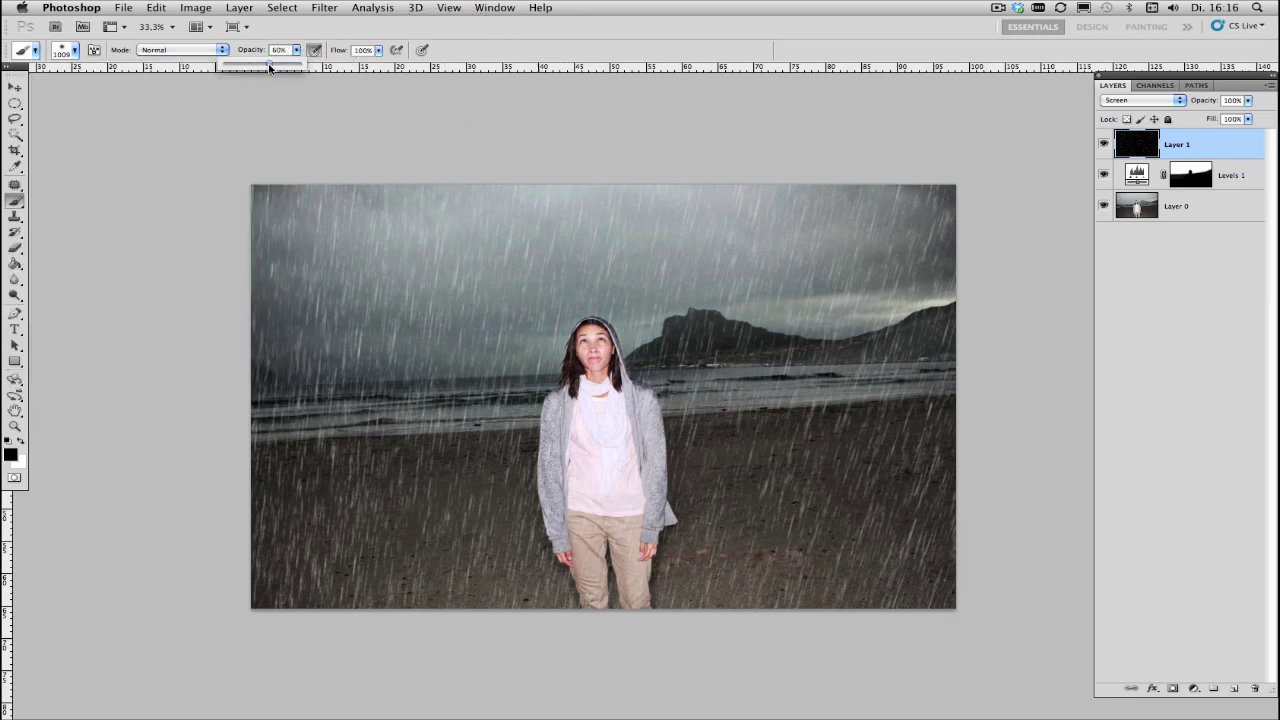
{"action": "left_click_drag", "start_coordinate": [266, 70], "coordinate": [268, 72]}
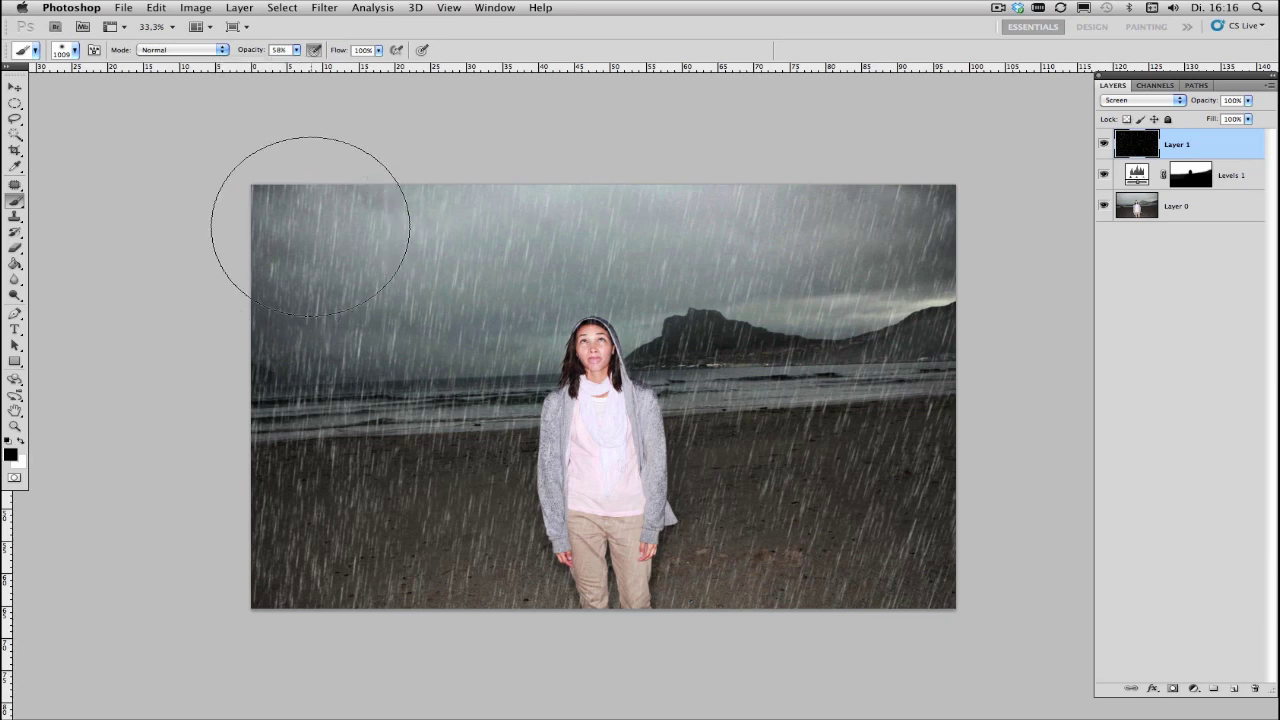
Paint black over patches of the rain on Layer 1 to thin it unevenly
{"action": "right_click", "coordinate": [306, 522]}
{"action": "key", "text": "Return"}
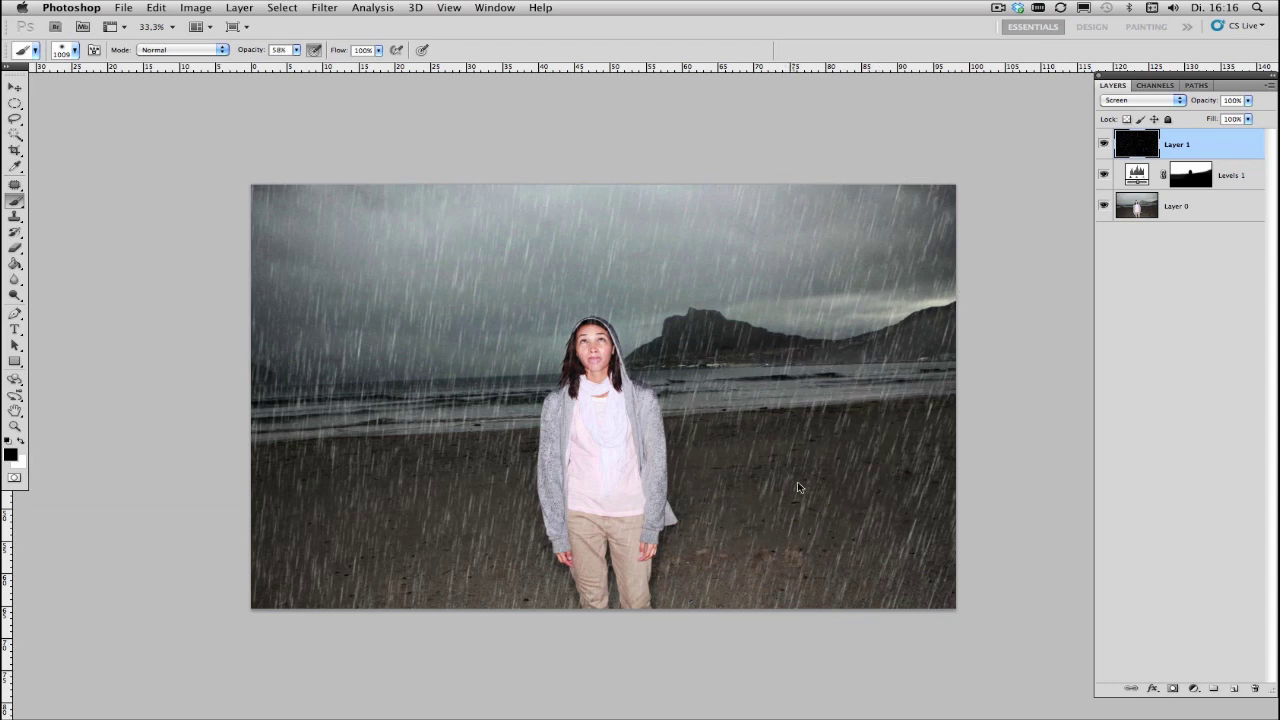
{"action": "mouse_move", "coordinate": [791, 543]}
{"action": "left_mouse_down"}
{"action": "mouse_move", "coordinate": [829, 506]}
{"action": "mouse_move", "coordinate": [906, 549]}
{"action": "mouse_move", "coordinate": [863, 491]}
{"action": "mouse_move", "coordinate": [786, 506]}
{"action": "left_mouse_up"}
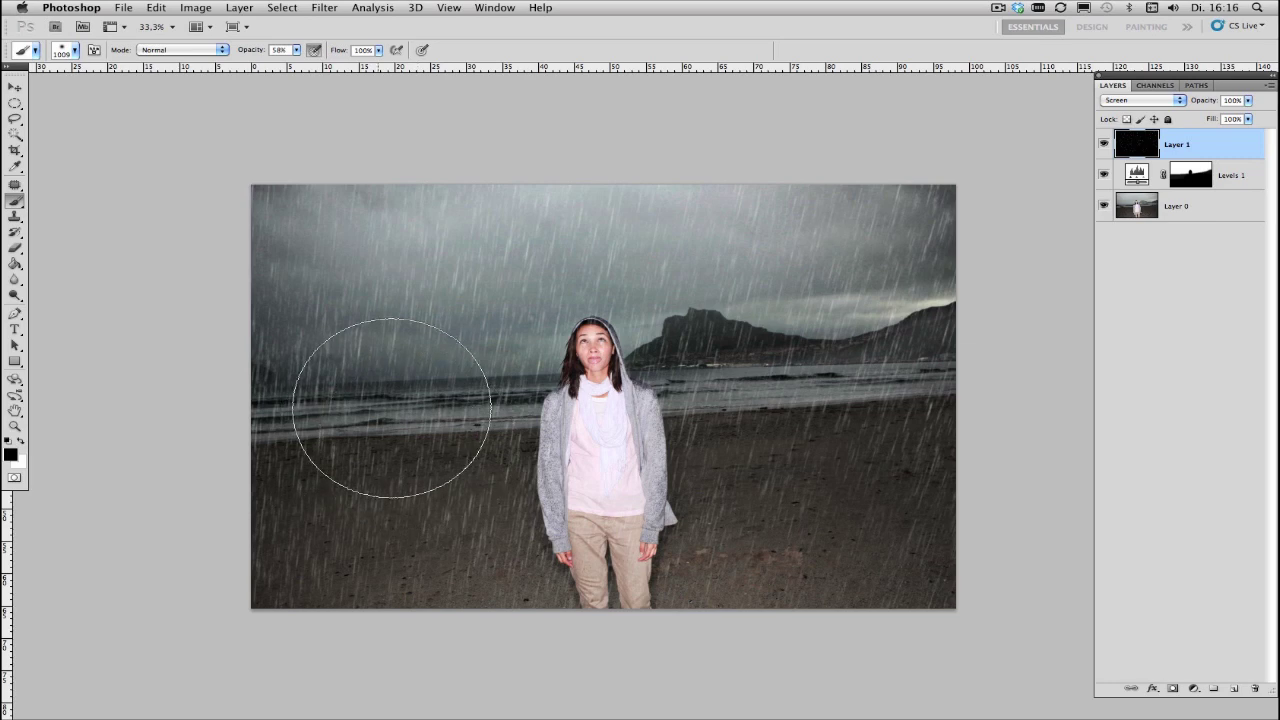
{"action": "right_click", "coordinate": [407, 398]}
{"action": "left_click", "coordinate": [586, 240]}
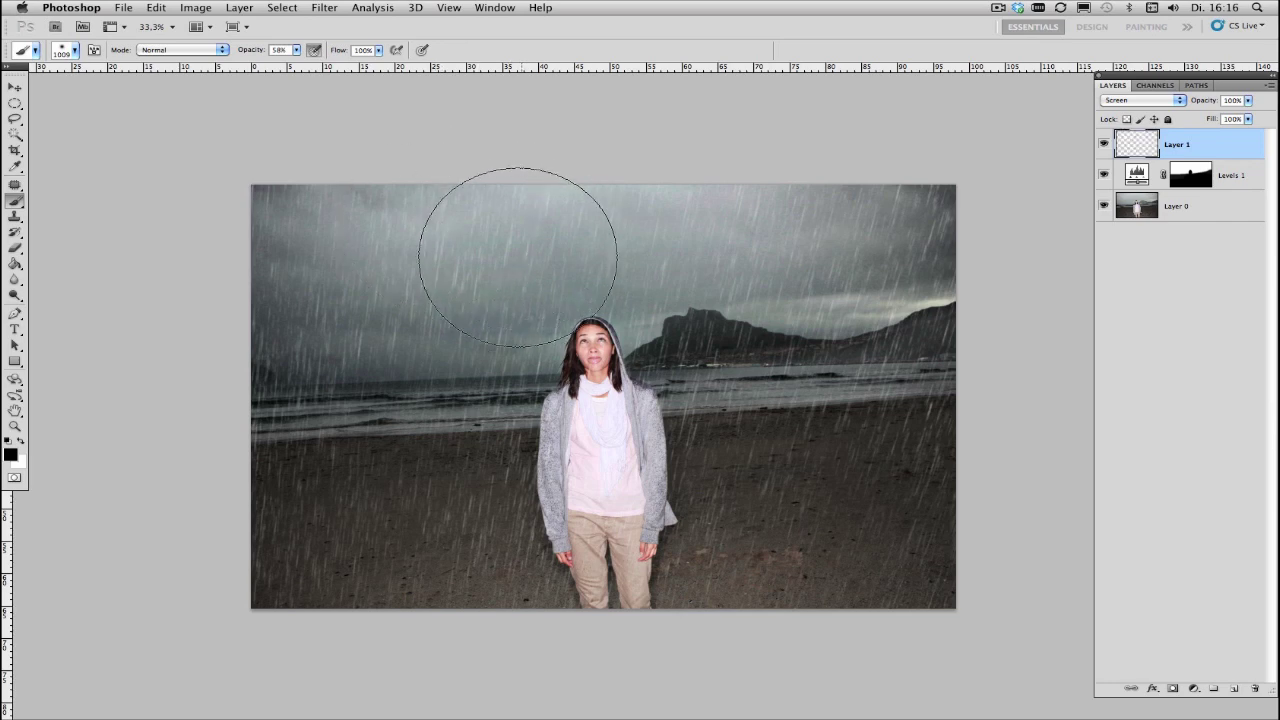
{"action": "right_click", "coordinate": [347, 358]}
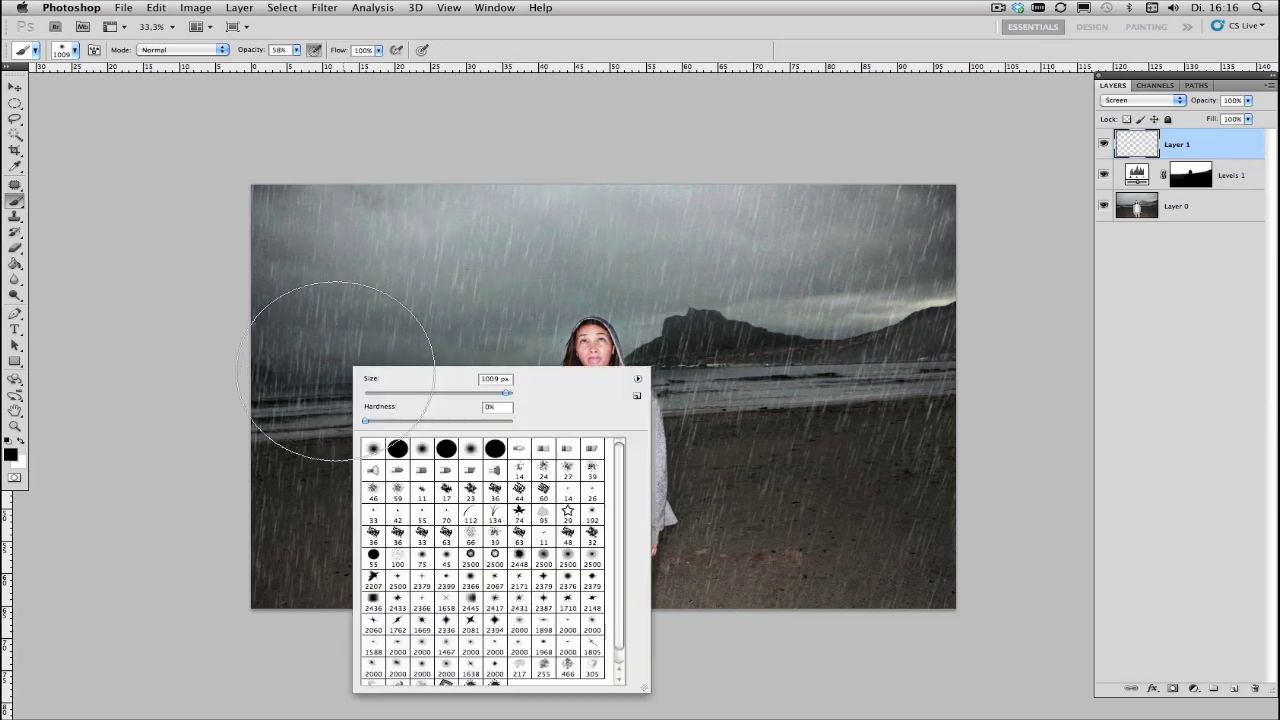
{"action": "left_click", "coordinate": [305, 371]}
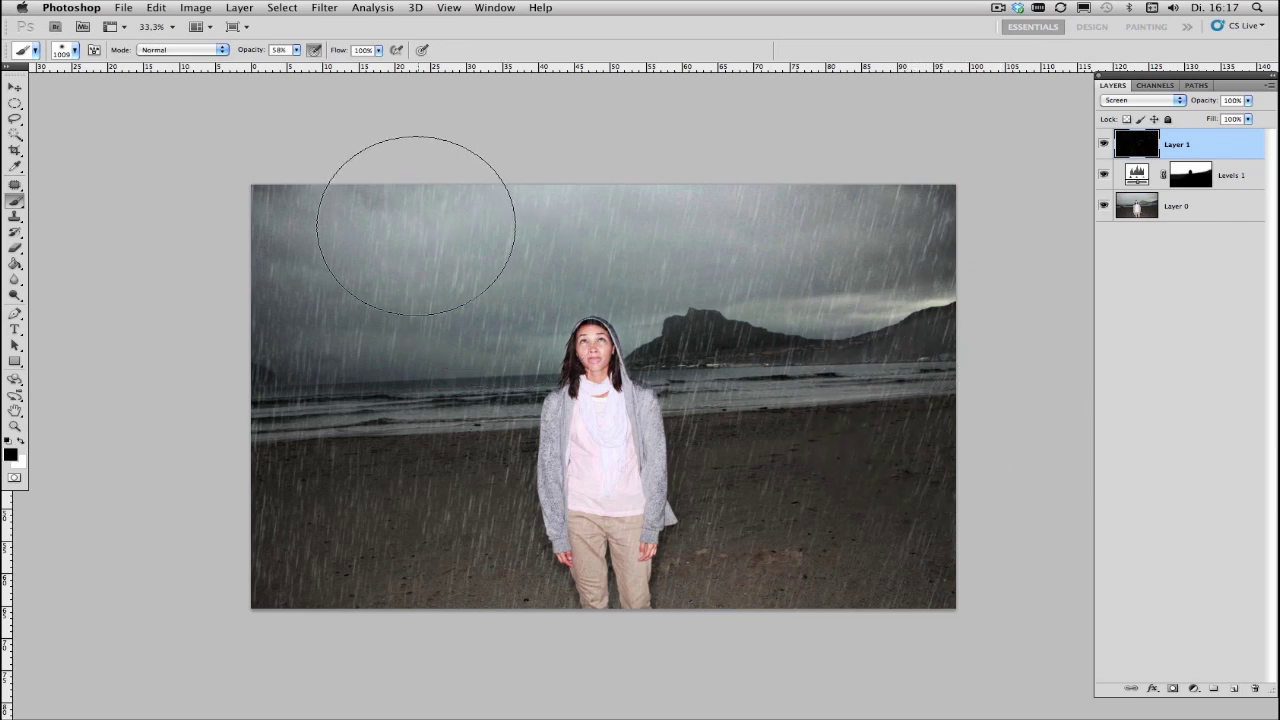
{"action": "left_click_drag", "start_coordinate": [477, 324], "coordinate": [391, 406]}
Add a Curves adjustment above Layer 0 and lower the Red channel's midpoint
{"action": "left_click", "coordinate": [1193, 213]}
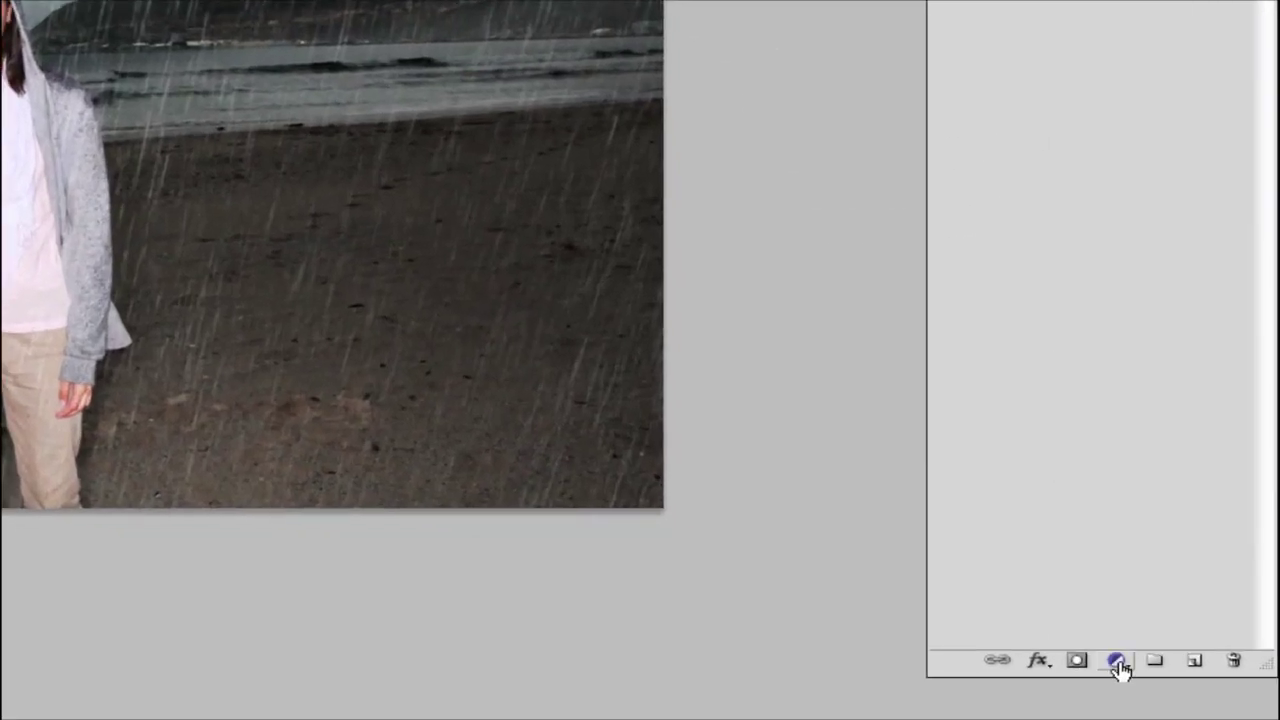
{"action": "left_click", "coordinate": [1117, 662]}
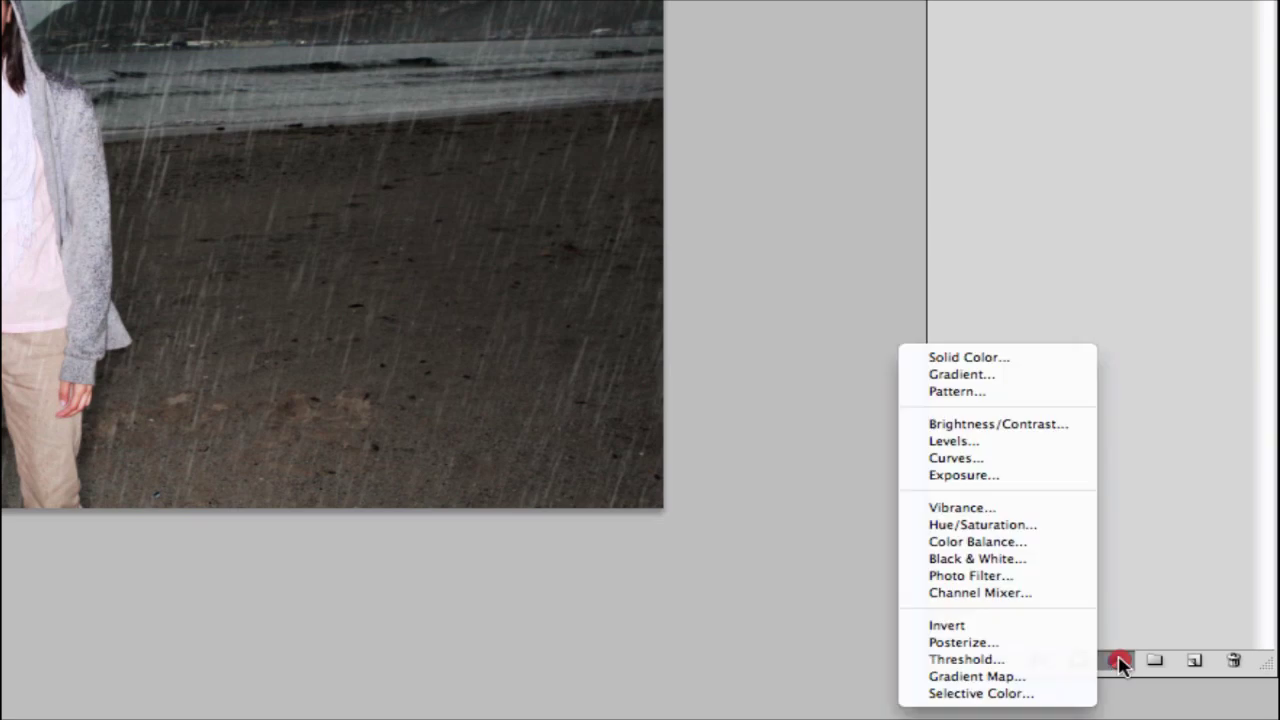
{"action": "left_click", "coordinate": [957, 458]}
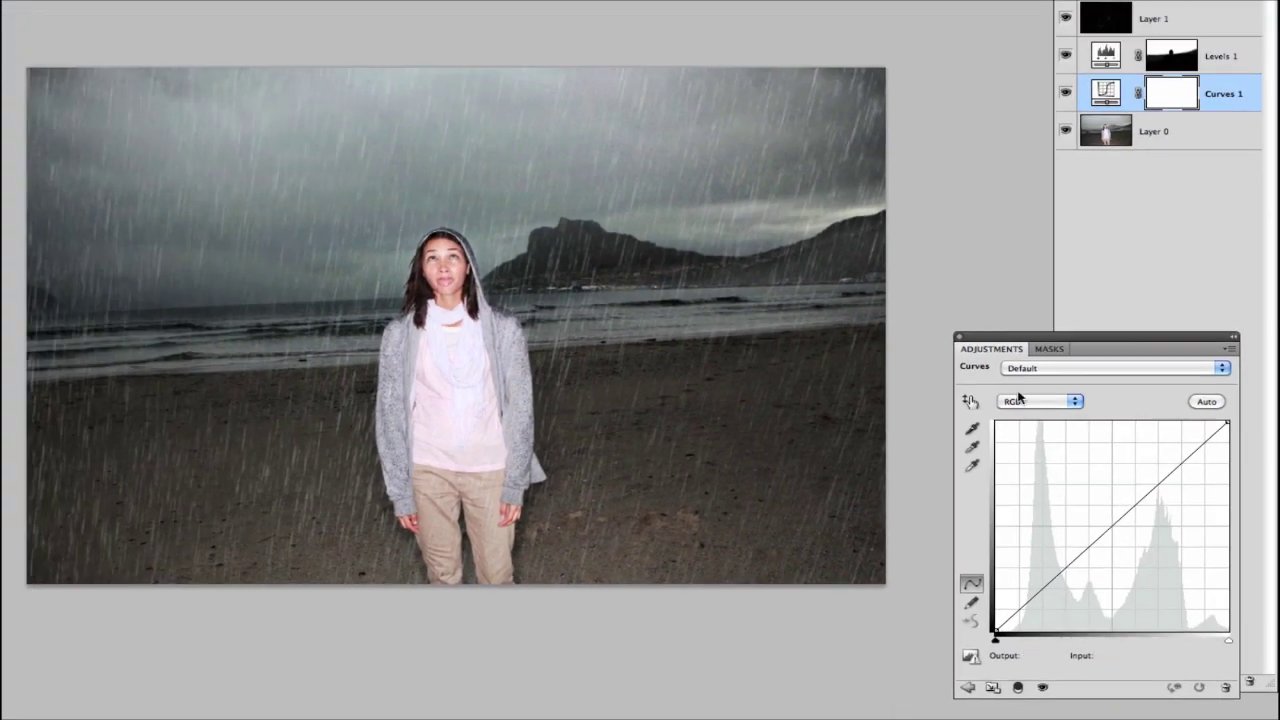
{"action": "left_click", "coordinate": [1047, 403]}
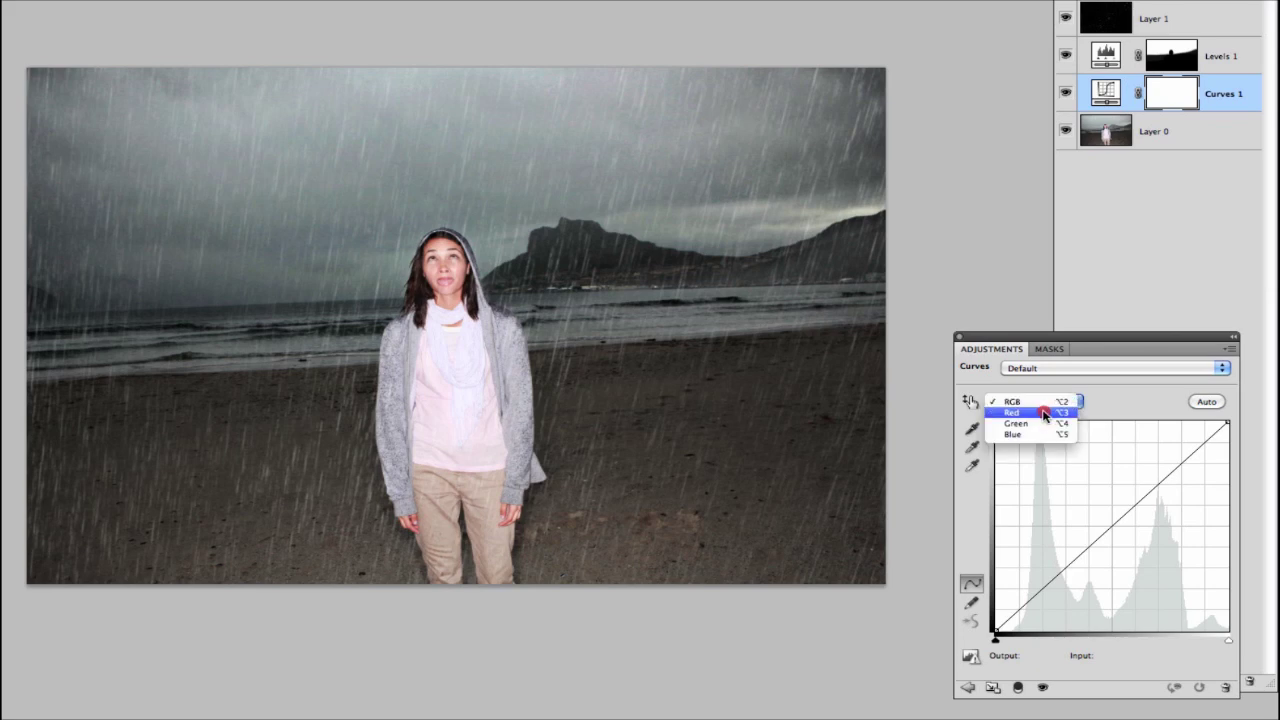
{"action": "left_click", "coordinate": [1040, 412]}
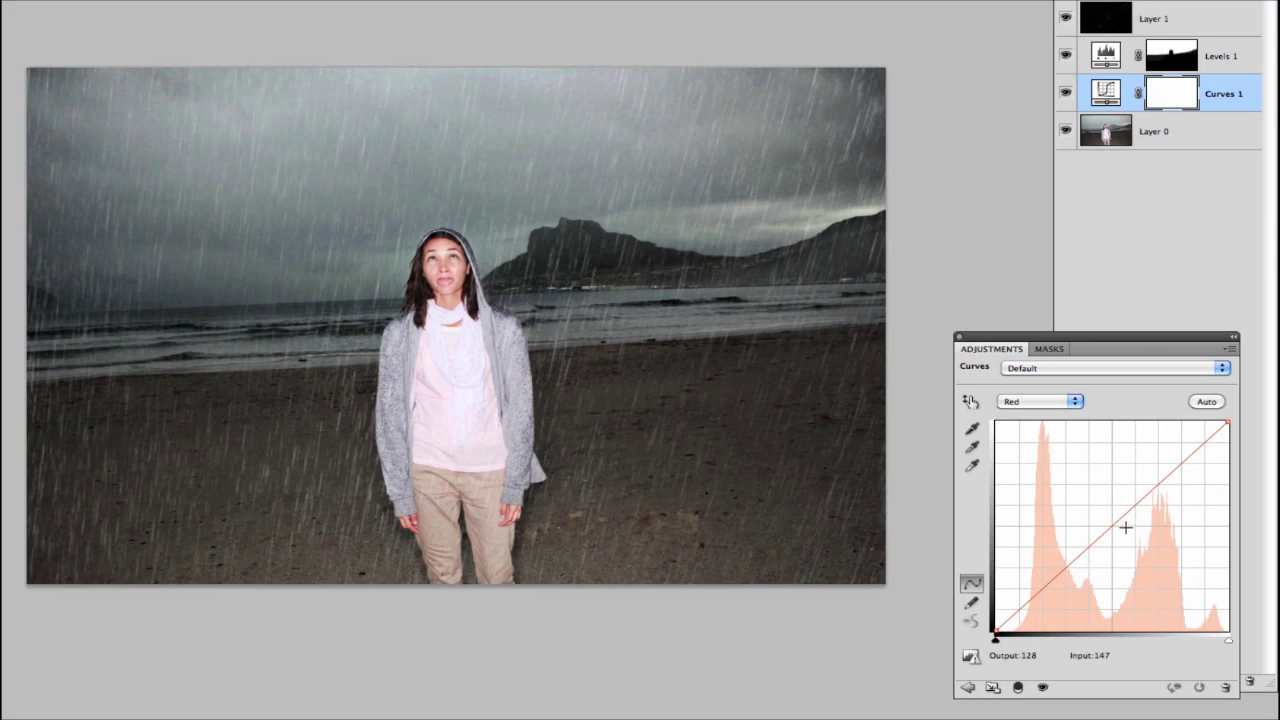
{"action": "left_click", "coordinate": [1111, 525]}
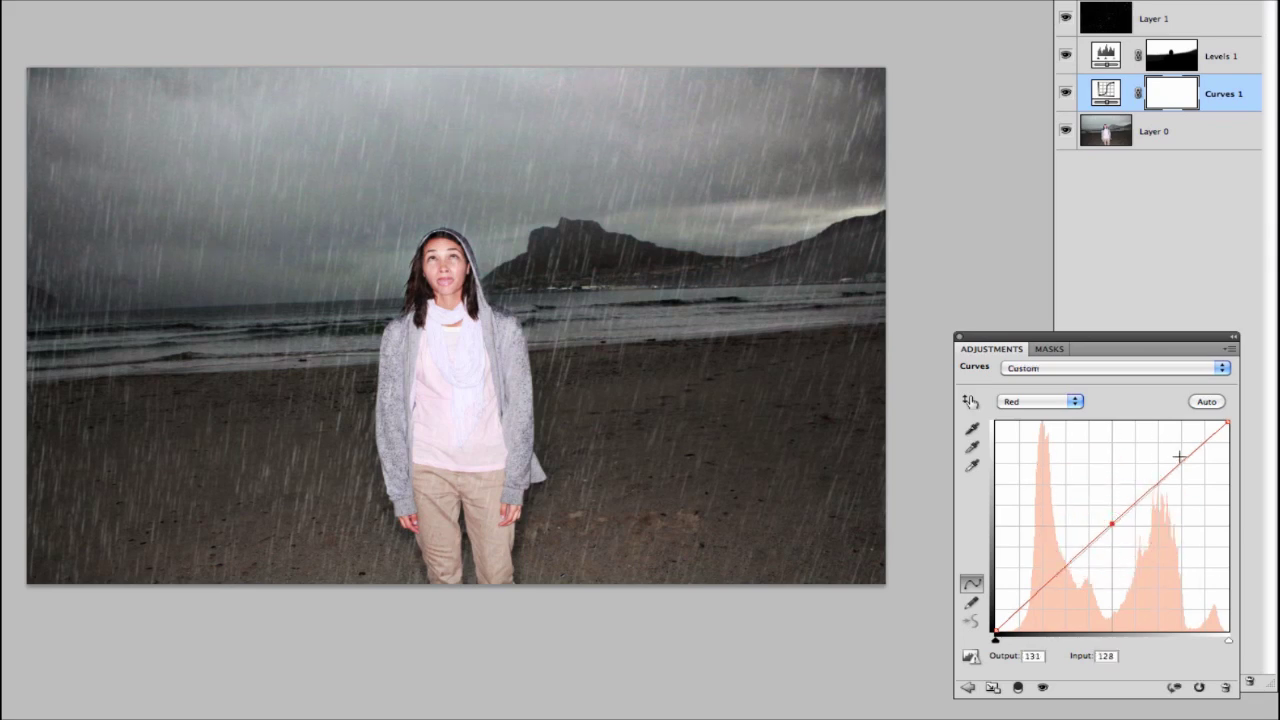
{"action": "key", "text": "Down"}
{"action": "key", "text": "Down"}
{"action": "key", "text": "Down"}
{"action": "key", "text": "Down"}
{"action": "key", "text": "Down"}
{"action": "key", "text": "Down"}
{"action": "key", "text": "Down"}
{"action": "key", "text": "Down"}
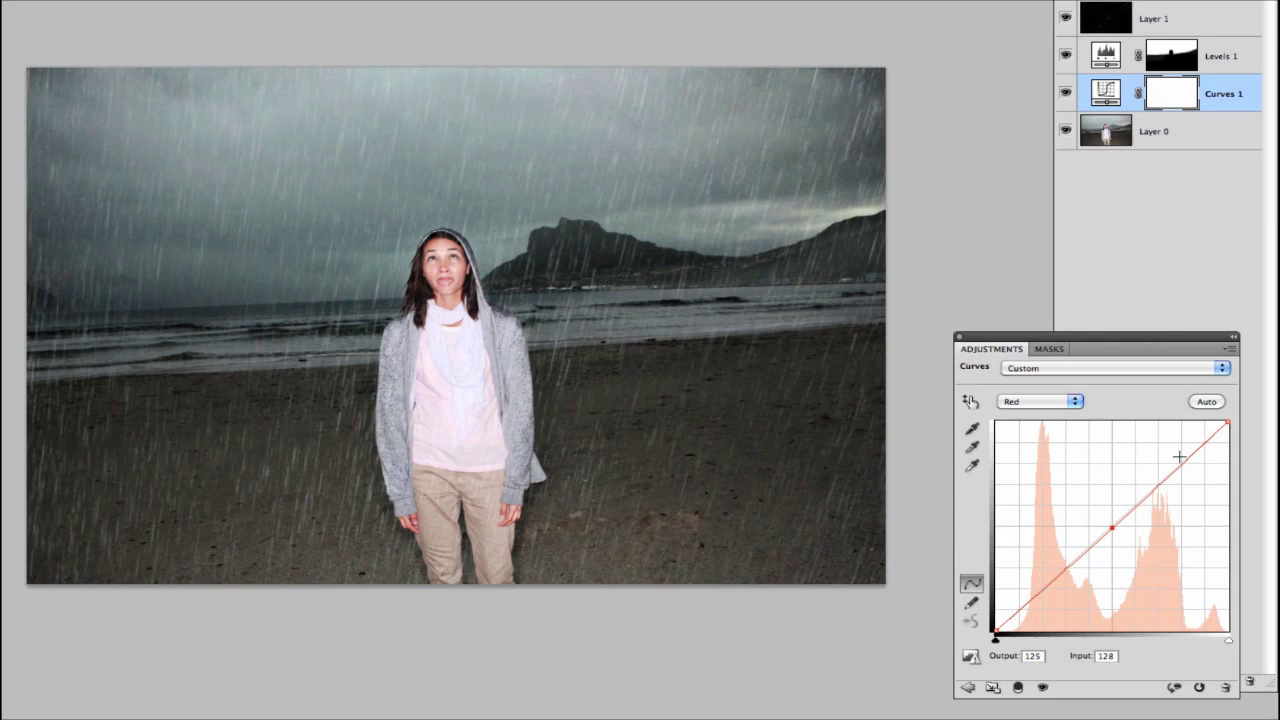
{"action": "key", "text": "Down"}
{"action": "key", "text": "Down"}
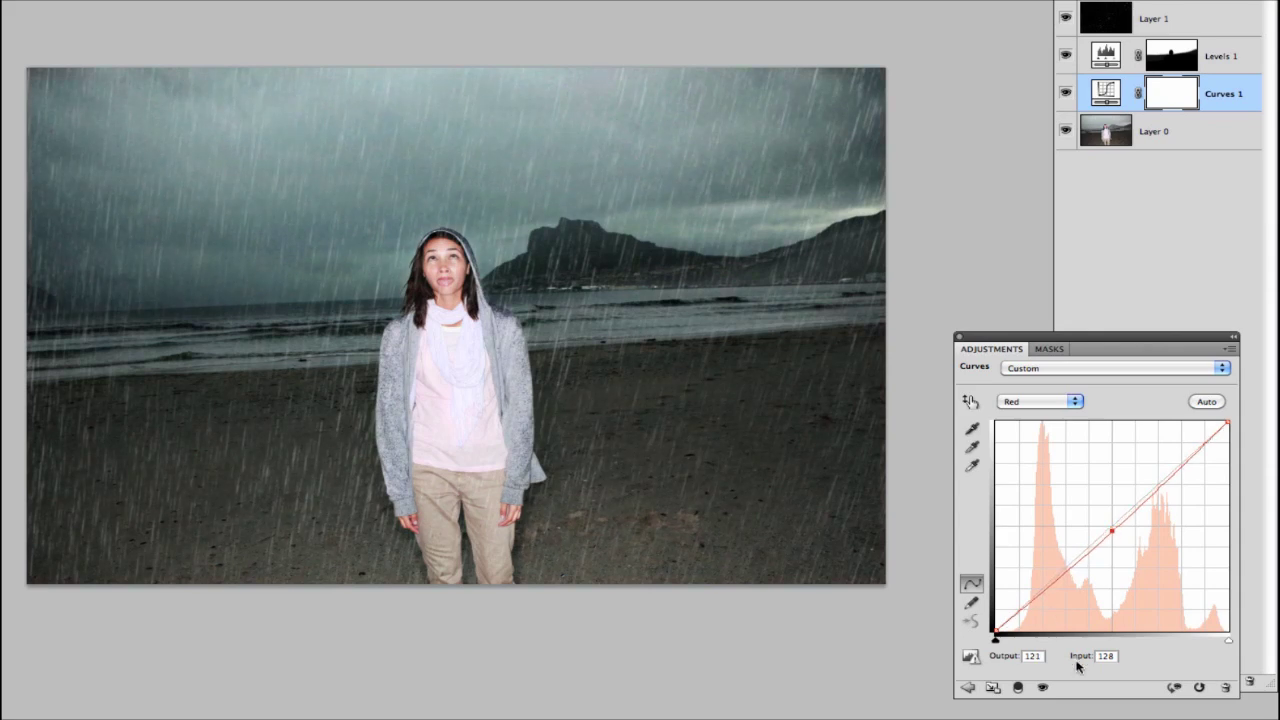
Compare the Curves effect on and off, settling the red midpoint near 121
{"action": "left_click", "coordinate": [1043, 689]}
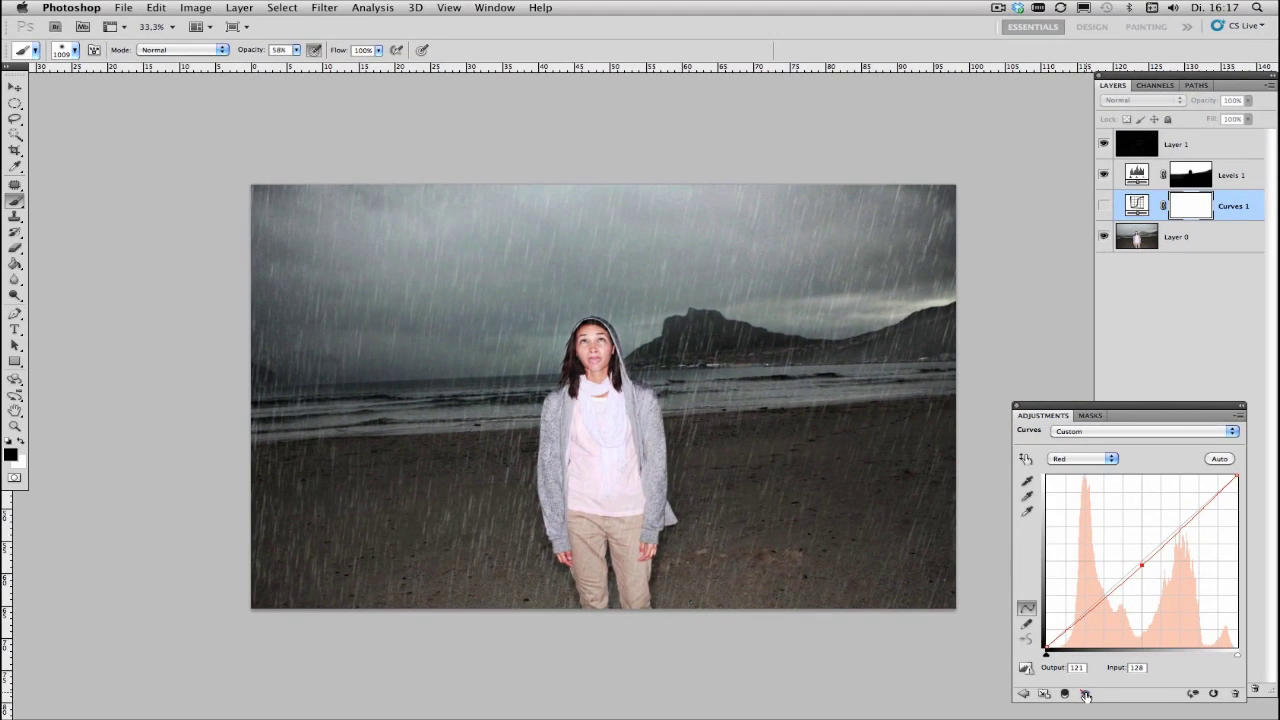
{"action": "left_click", "coordinate": [1086, 694]}
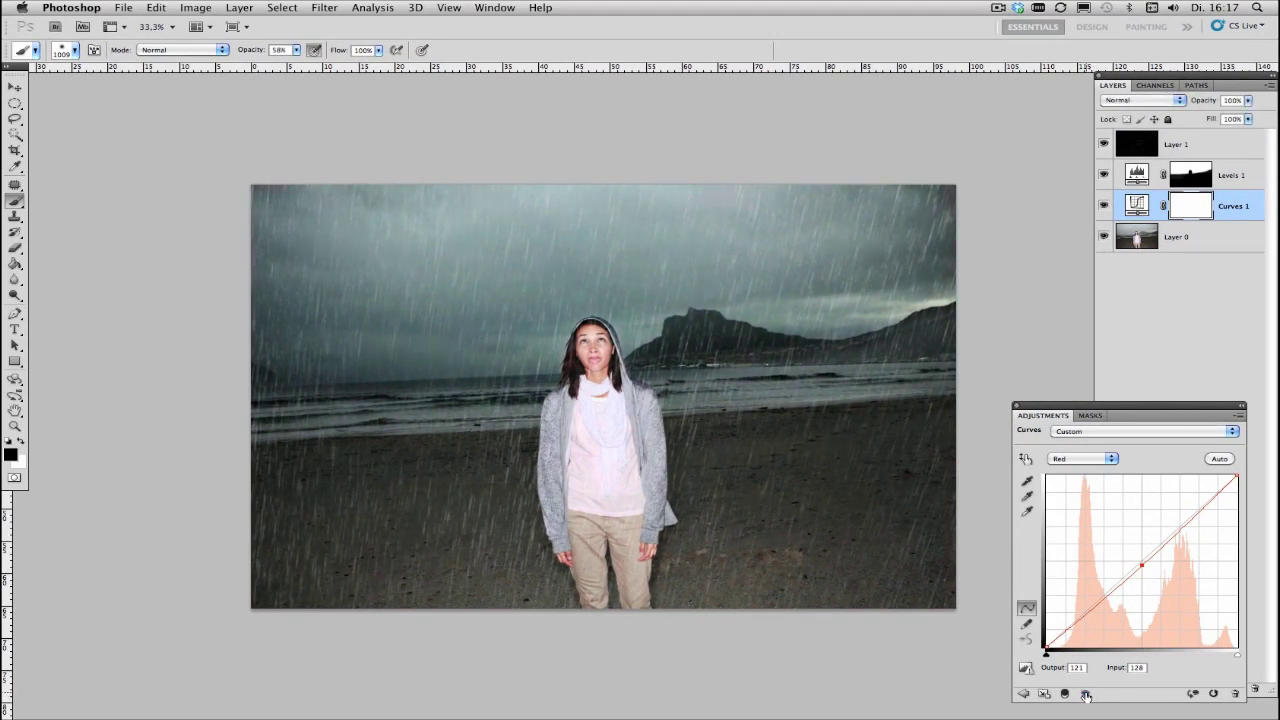
{"action": "left_click", "coordinate": [1086, 694]}
{"action": "left_click", "coordinate": [1086, 694]}
{"action": "left_click", "coordinate": [1086, 694]}
{"action": "left_click", "coordinate": [1086, 694]}
{"action": "key", "text": "Up"}
{"action": "left_click", "coordinate": [1018, 407]}
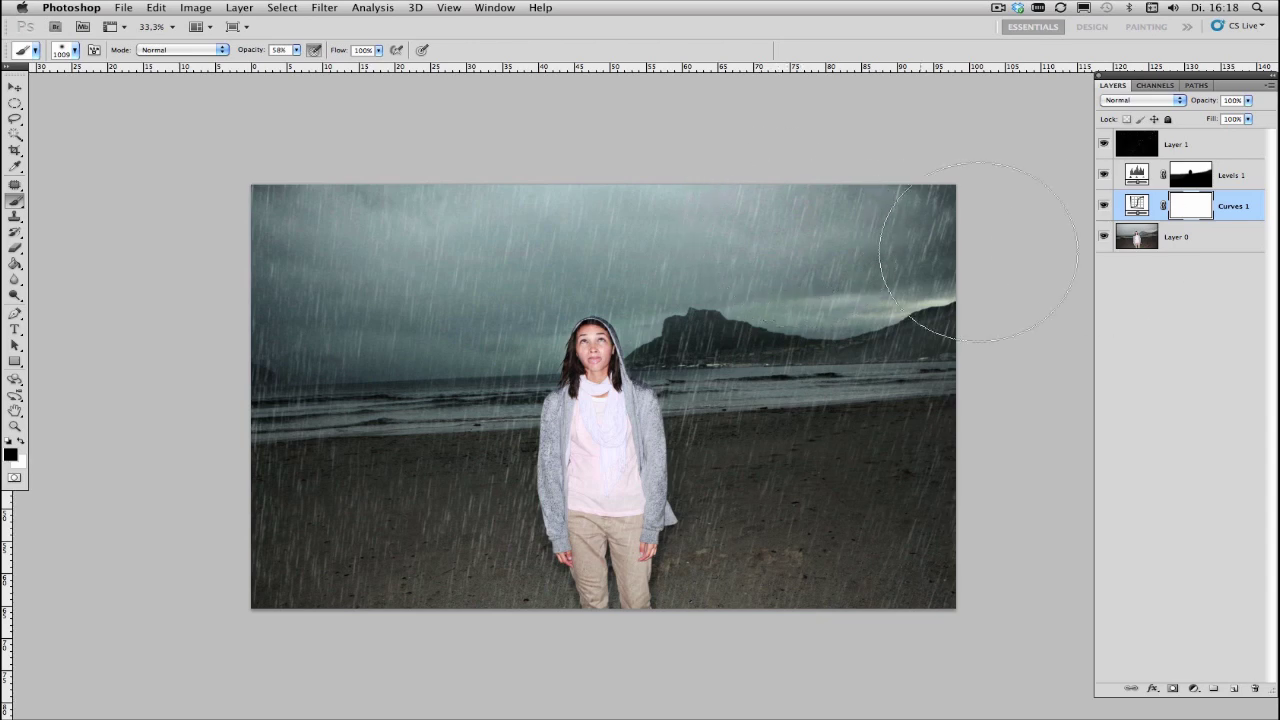
{"action": "left_click", "coordinate": [1193, 240]}
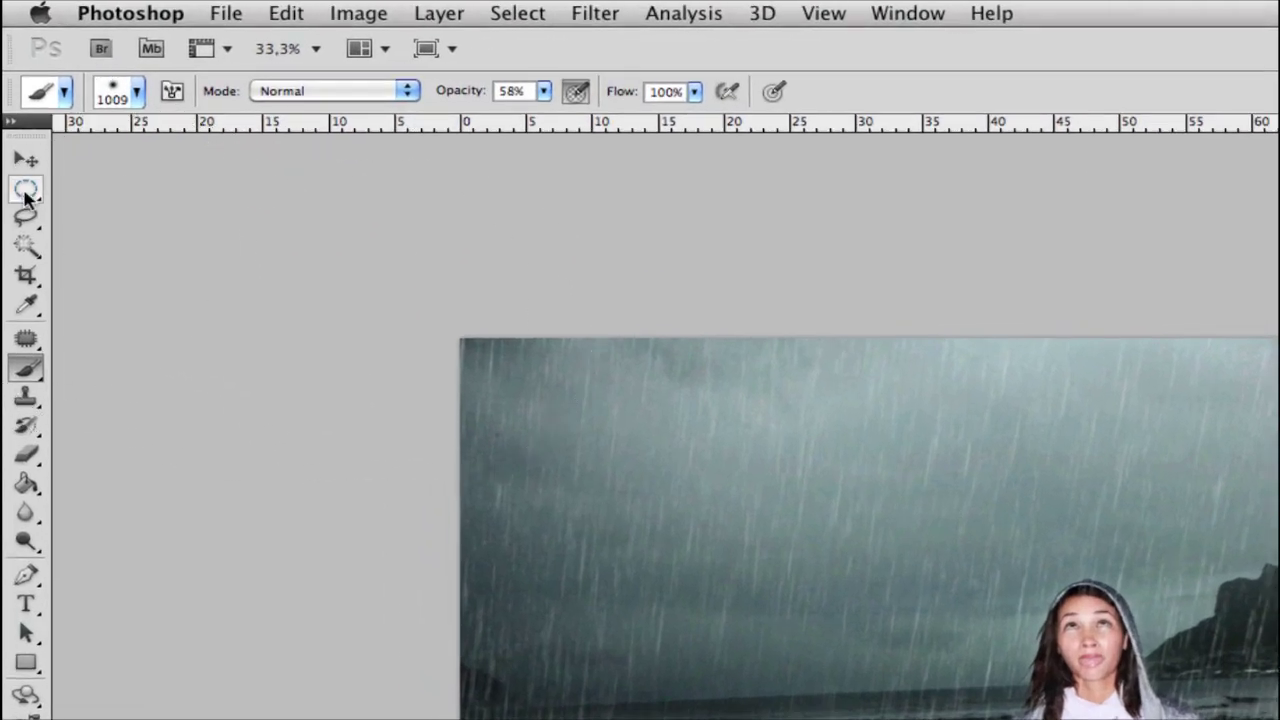
Draw a large elliptical selection over the photo and feather it by 250 pixels
{"action": "left_click_drag", "start_coordinate": [27, 197], "coordinate": [91, 212]}
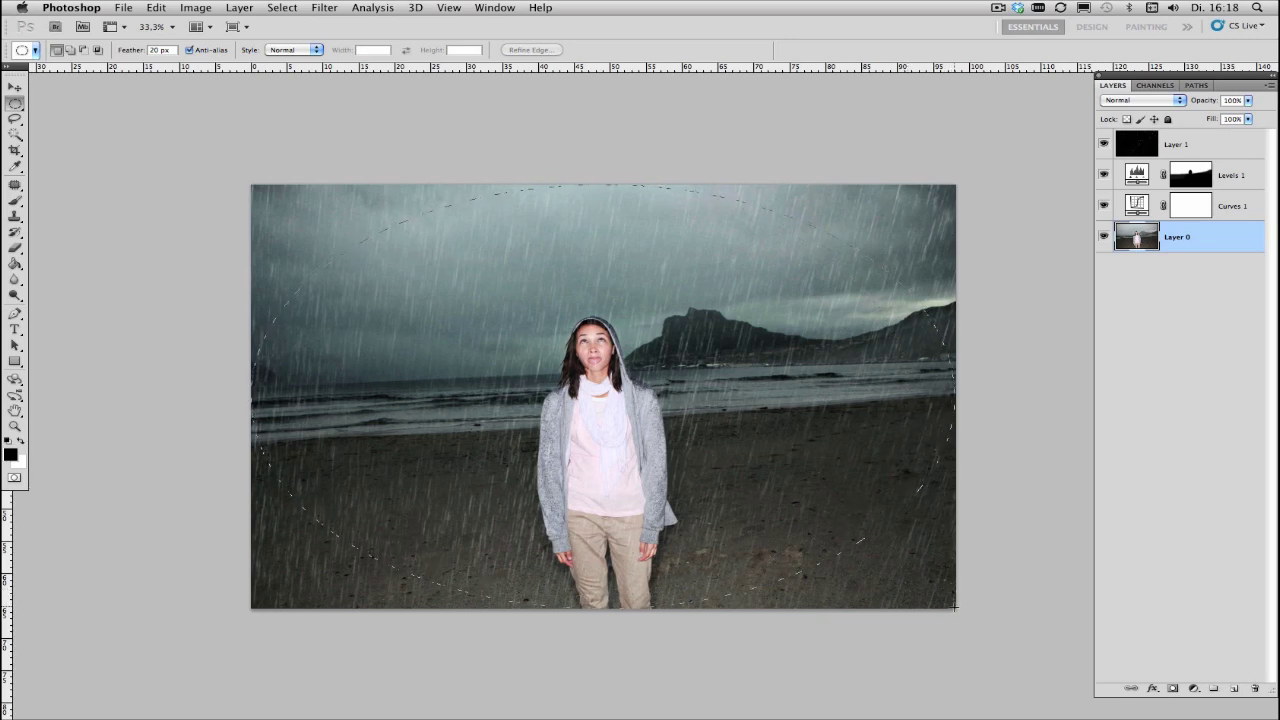
{"action": "left_click_drag", "start_coordinate": [945, 613], "coordinate": [945, 612]}
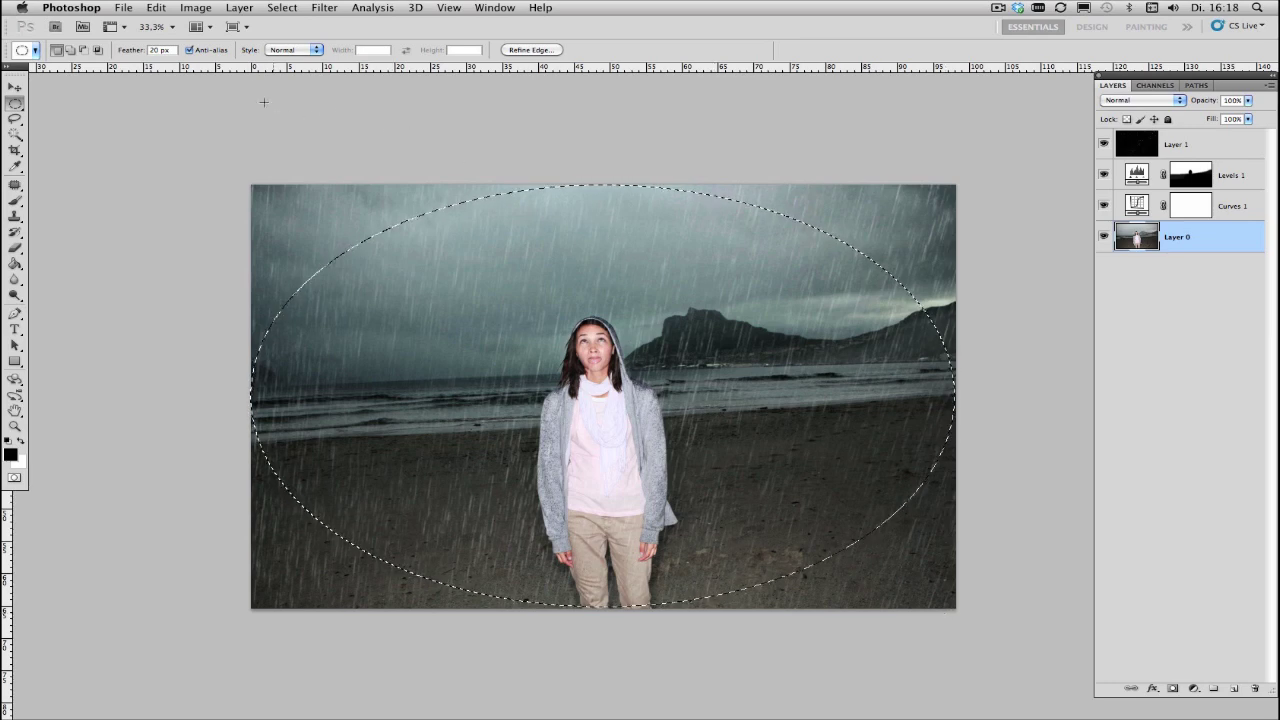
{"action": "left_click", "coordinate": [282, 8]}
{"action": "mouse_move", "coordinate": [306, 183]}
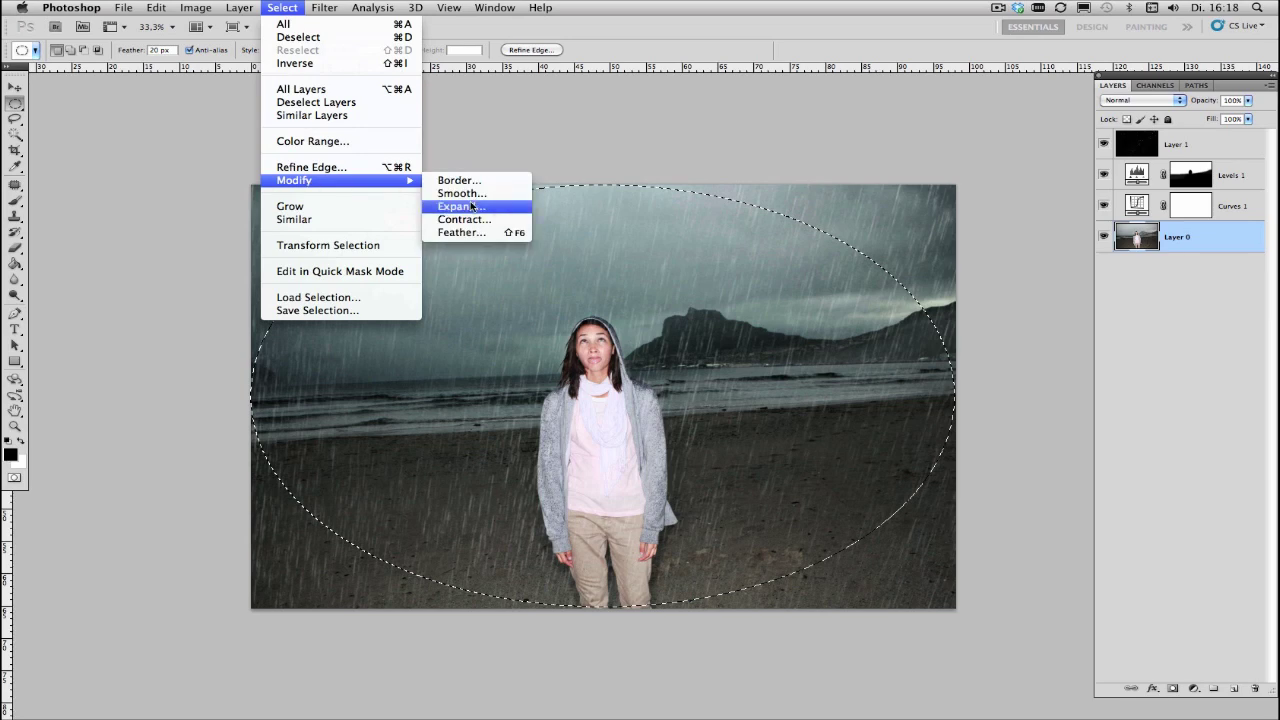
{"action": "left_click", "coordinate": [477, 234]}
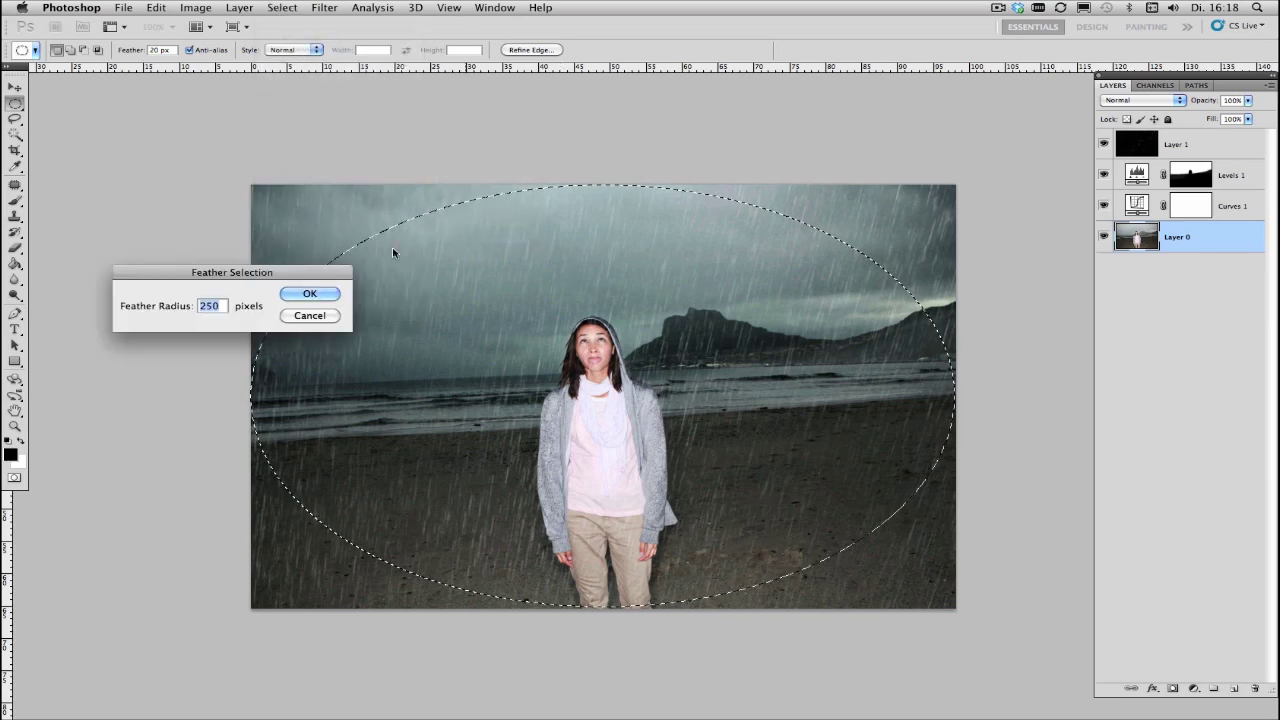
{"action": "left_click_drag", "start_coordinate": [262, 273], "coordinate": [230, 117]}
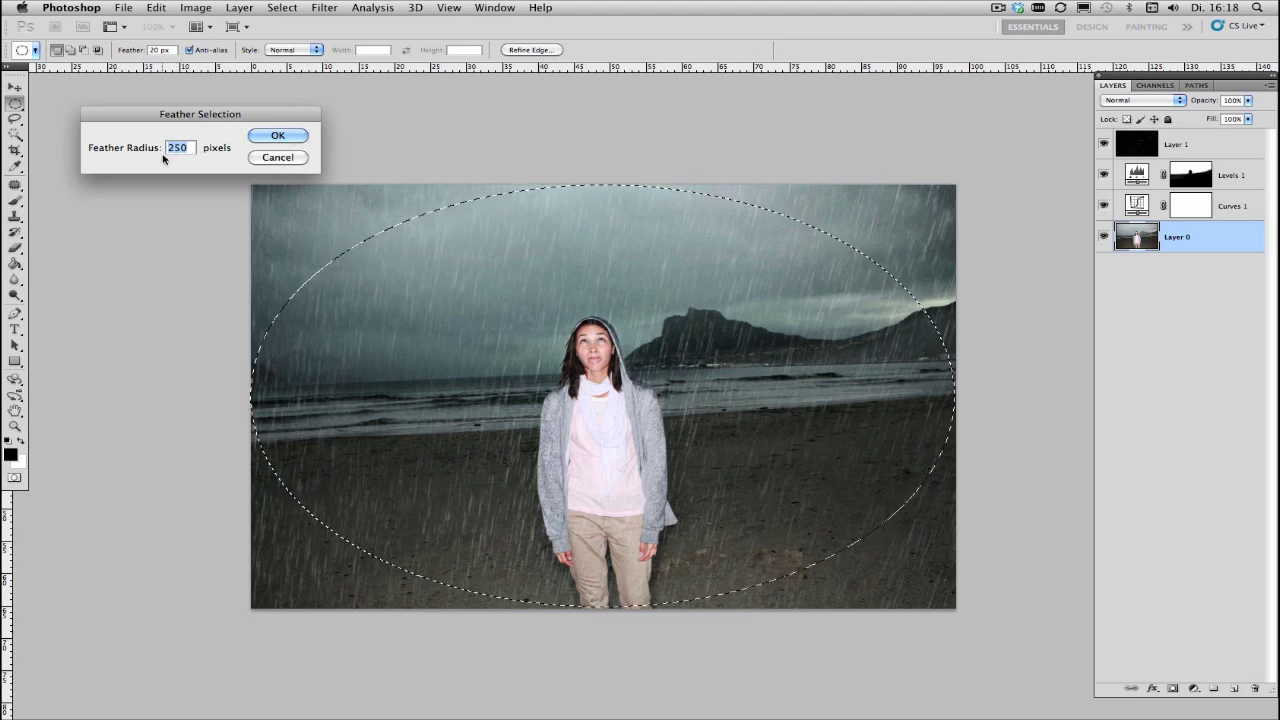
{"action": "left_click", "coordinate": [278, 135]}
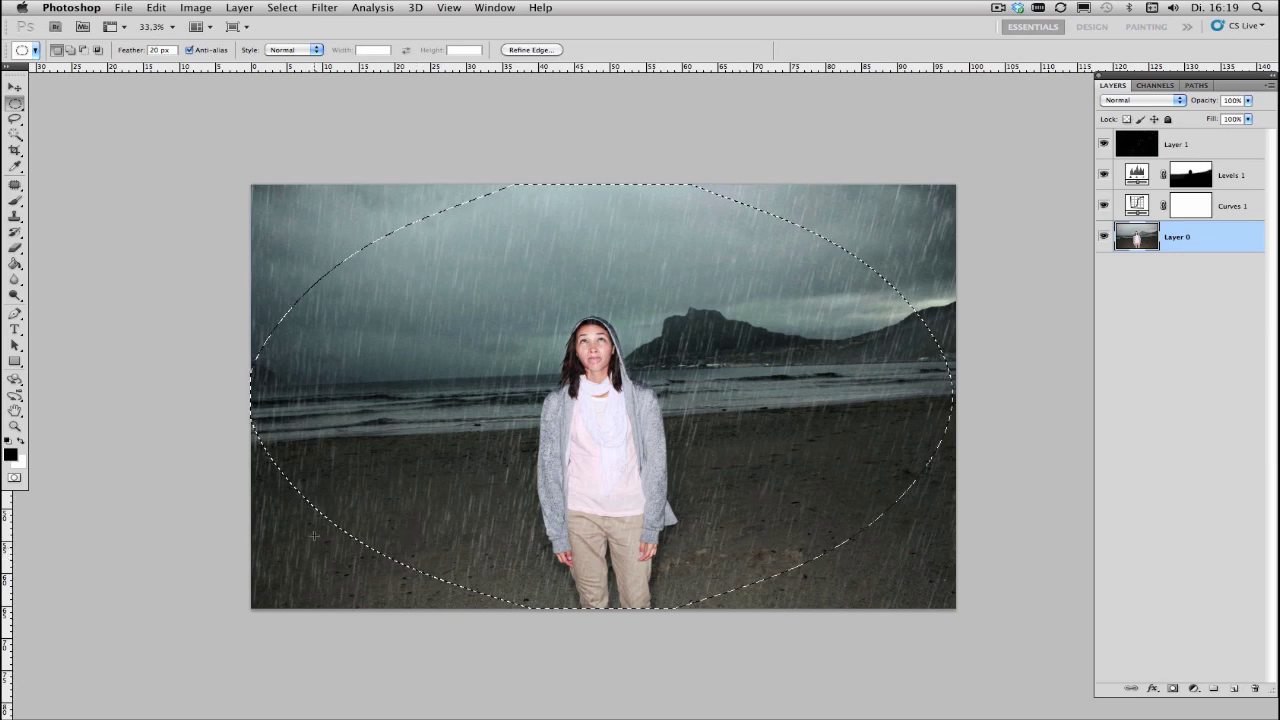
{"action": "left_click", "coordinate": [283, 7]}
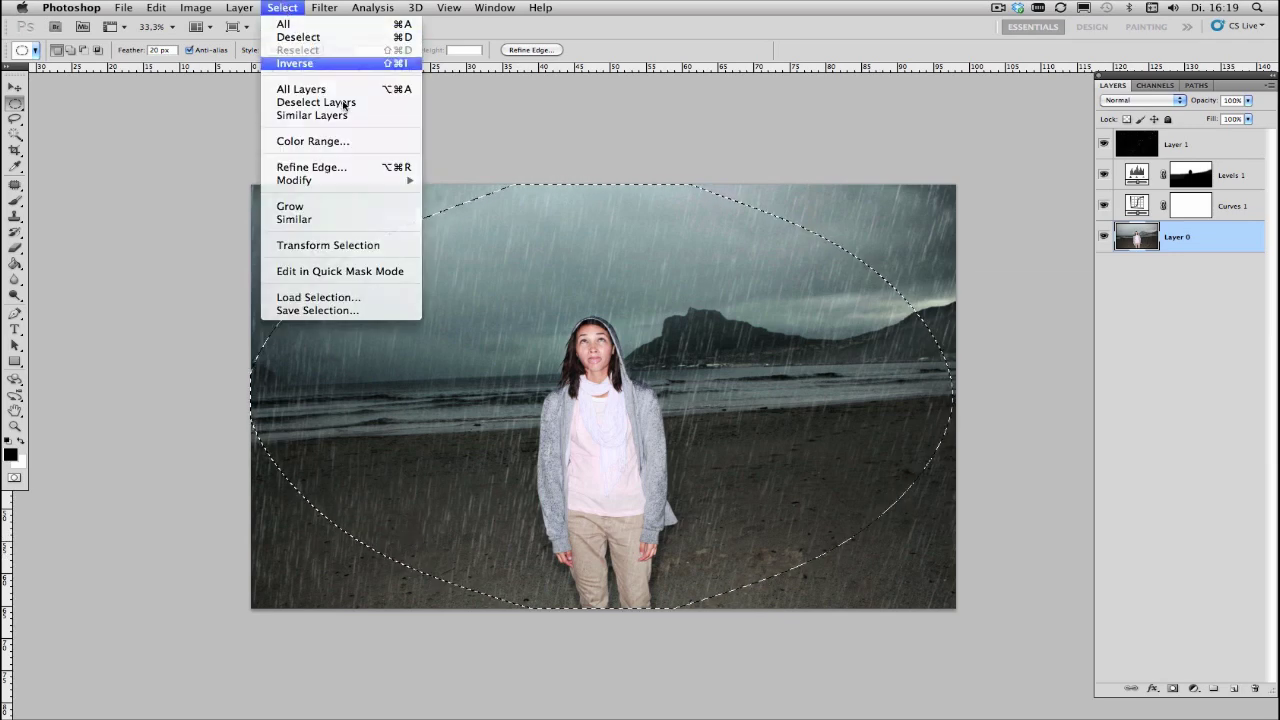
Invert the oval selection and add a Curves 2 layer darkening the RGB midtones (144 to 107)
{"action": "left_click", "coordinate": [295, 63]}
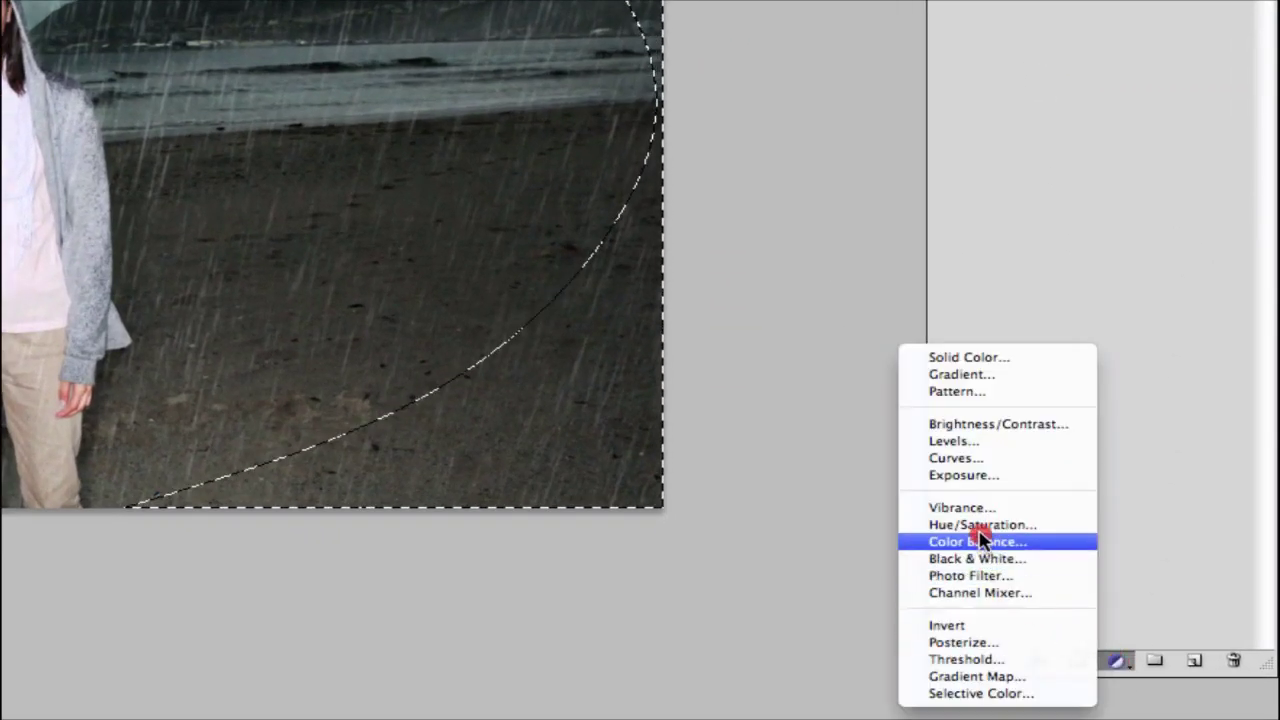
{"action": "left_click", "coordinate": [965, 458]}
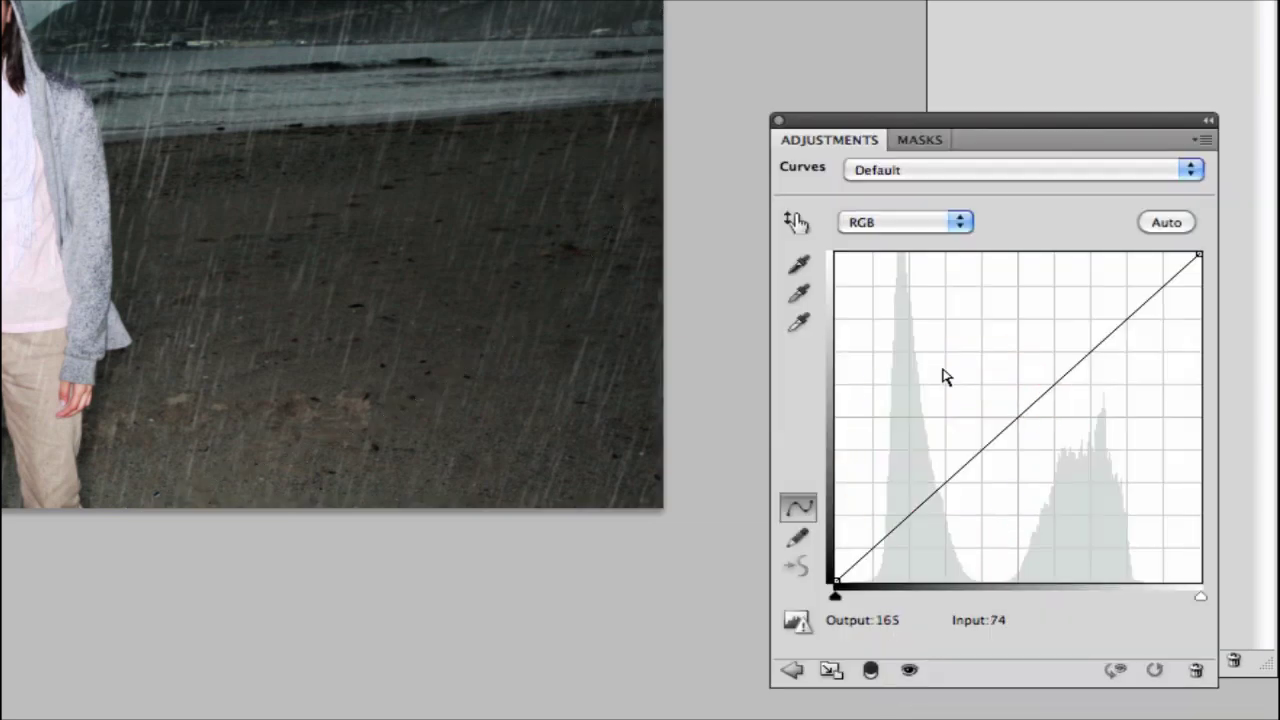
{"action": "left_click", "coordinate": [1018, 419]}
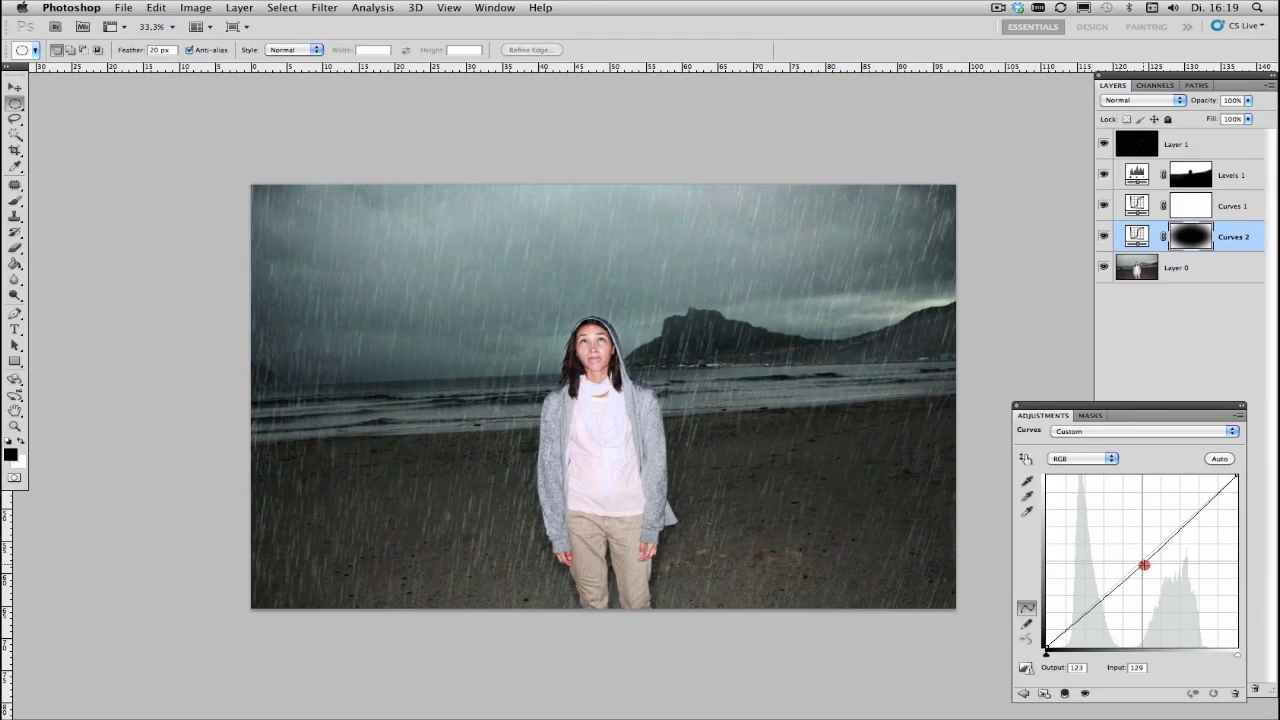
{"action": "left_click_drag", "start_coordinate": [1143, 565], "coordinate": [1154, 576]}
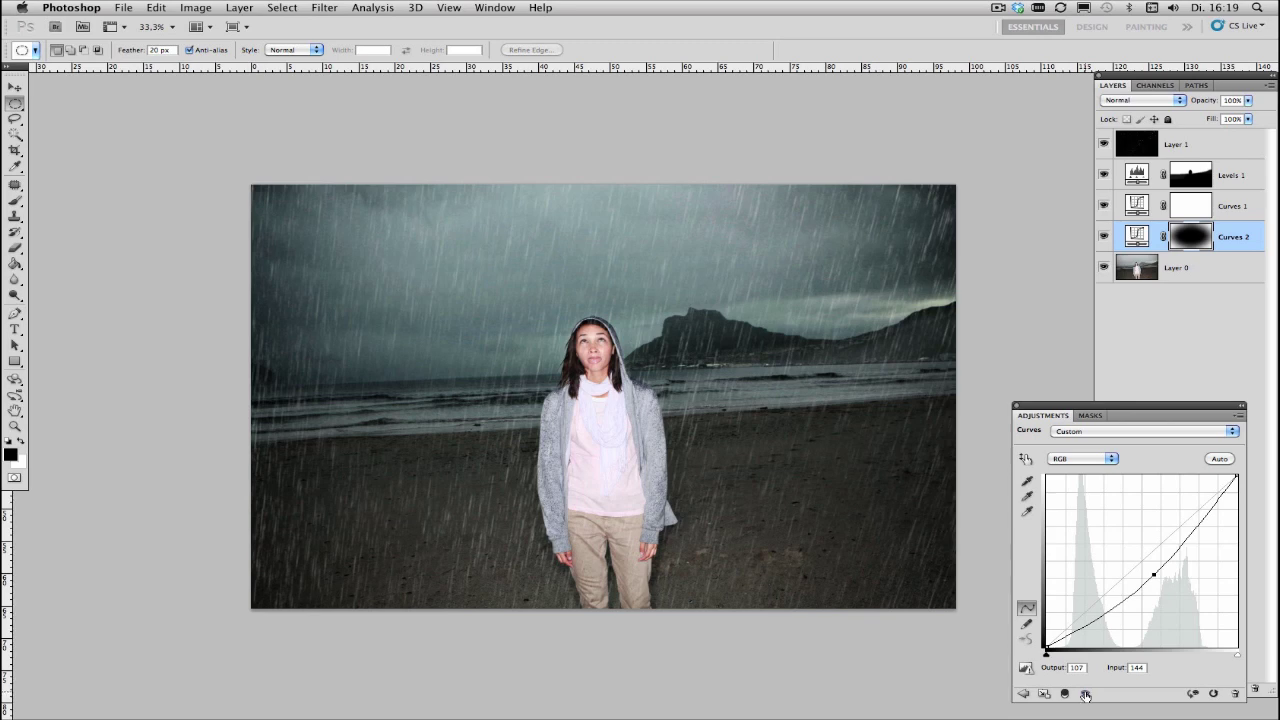
{"action": "left_click", "coordinate": [1085, 694]}
{"action": "left_click", "coordinate": [1085, 694]}
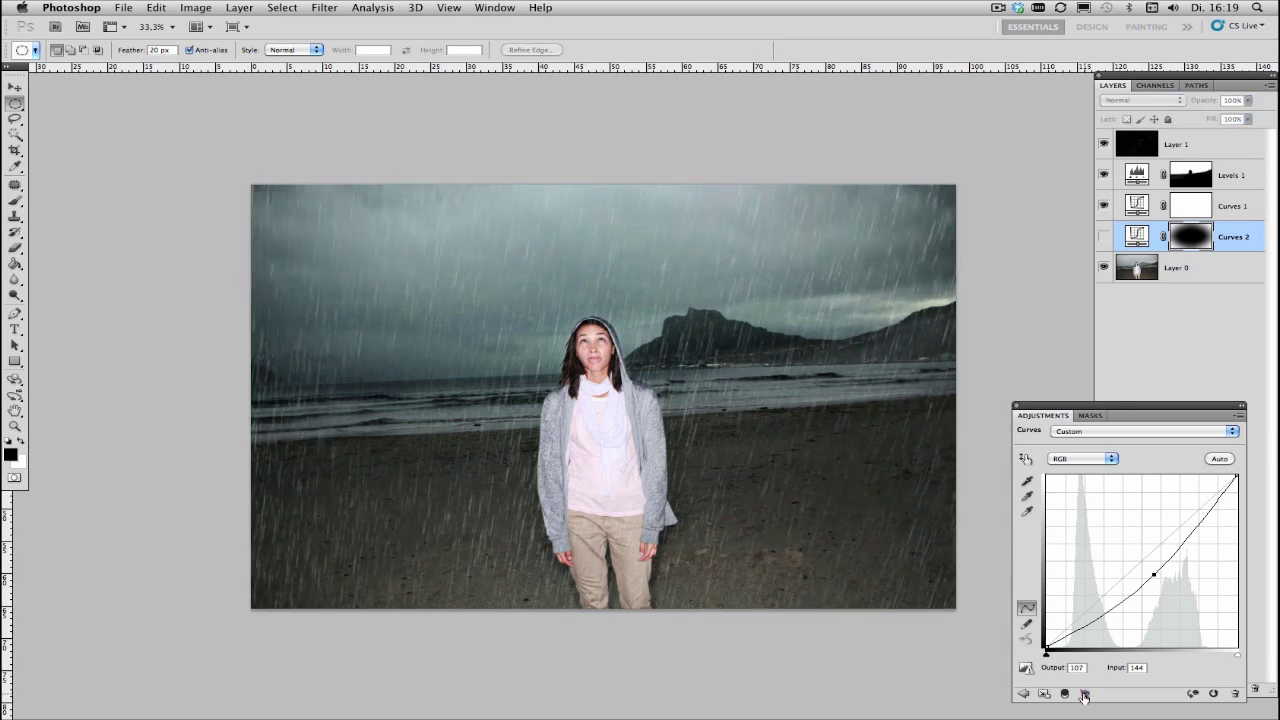
{"action": "left_click", "coordinate": [1017, 407]}
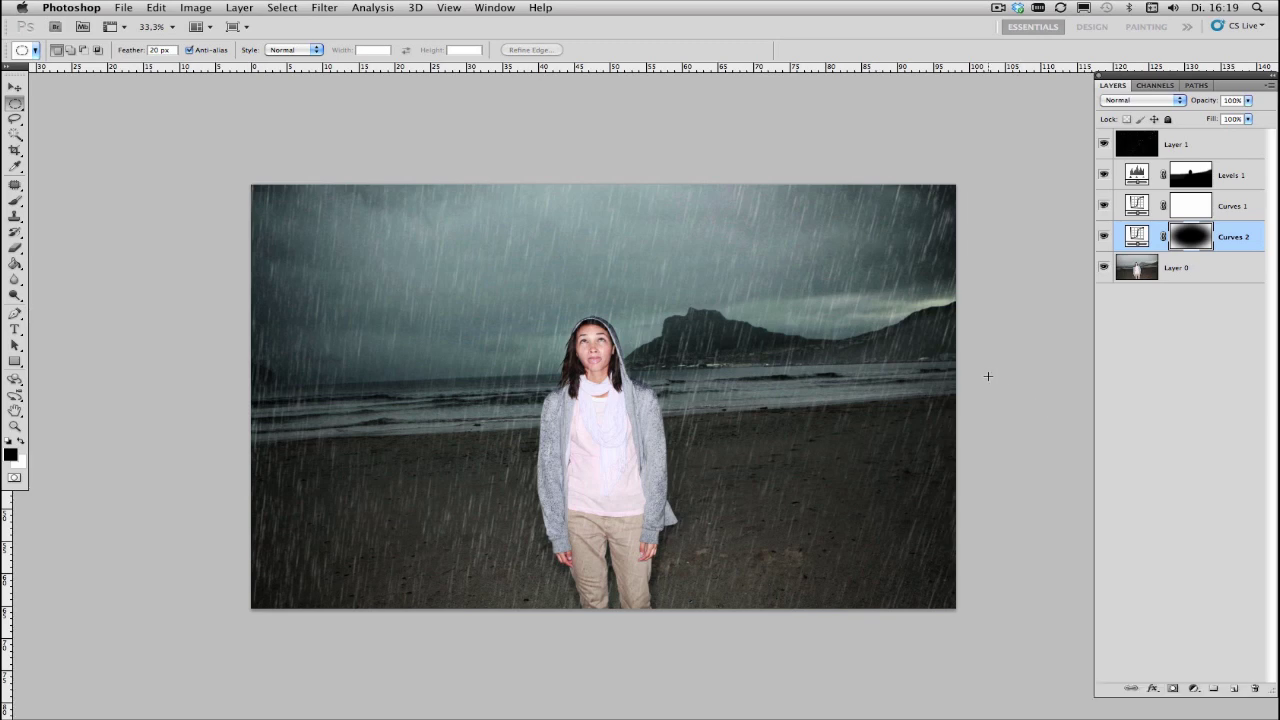